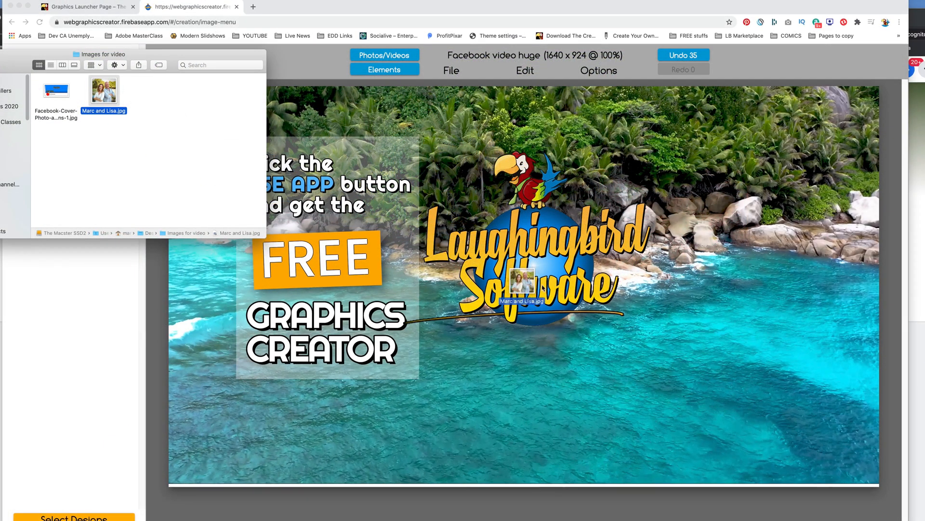
Step: Add the couple's photo to the cover and enlarge and nudge the Laughingbird logo
drag(103, 90, 677, 351)
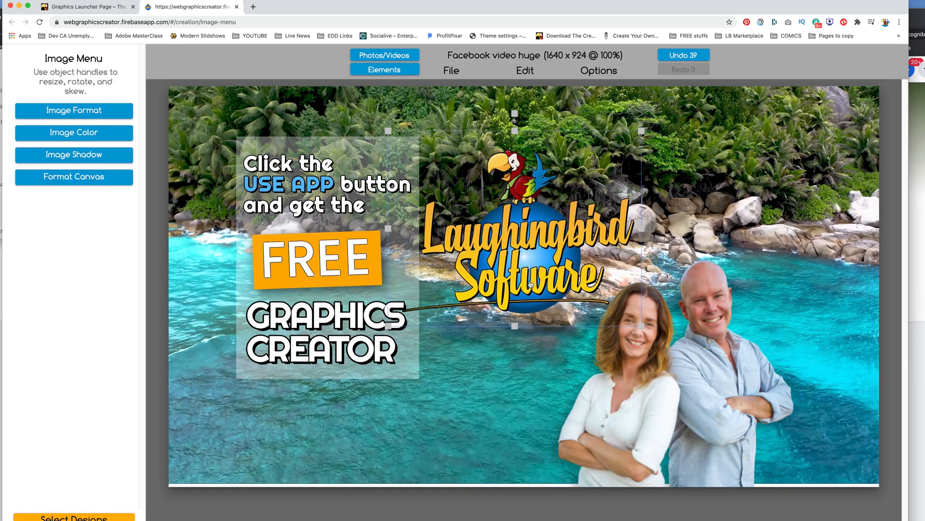
drag(516, 324, 526, 330)
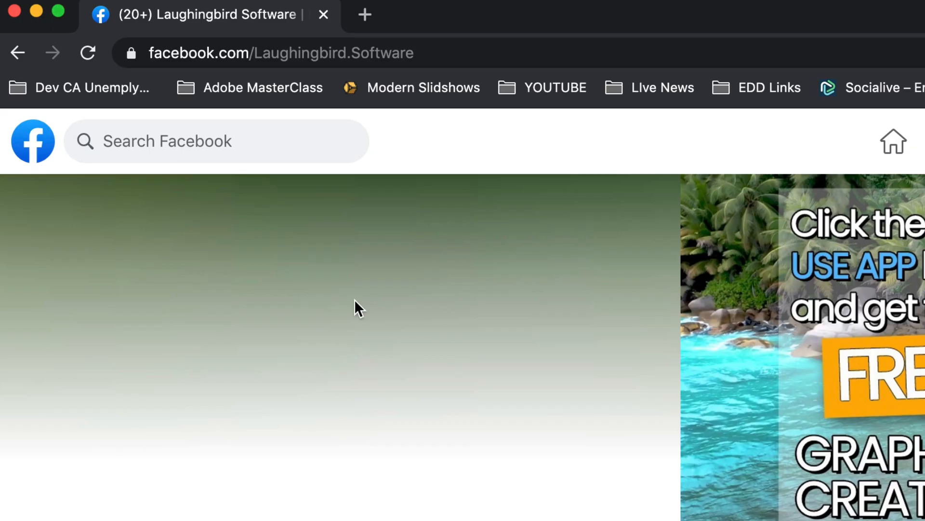
Step: Open webgraphicscreator.com in a new tab and reach the Ad Creator gallery via the Dashboard
click(364, 15)
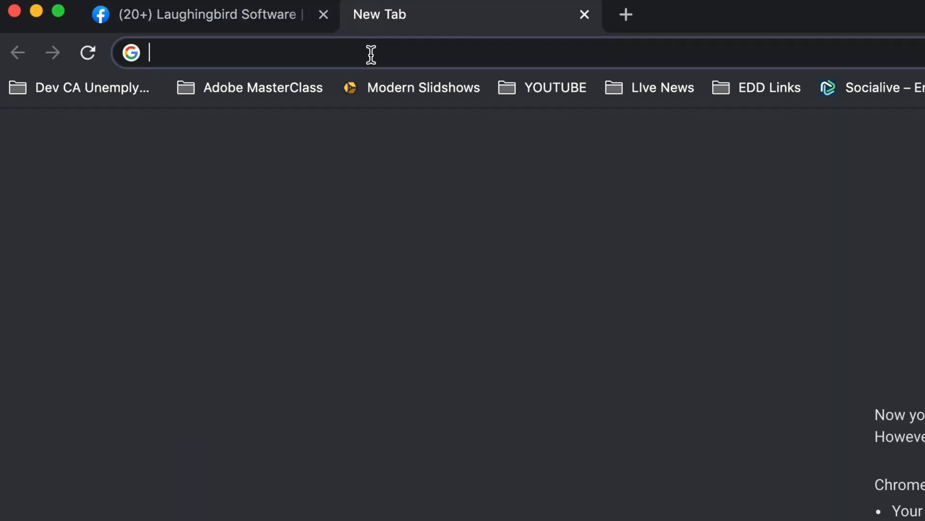
text(web)
key(Return)
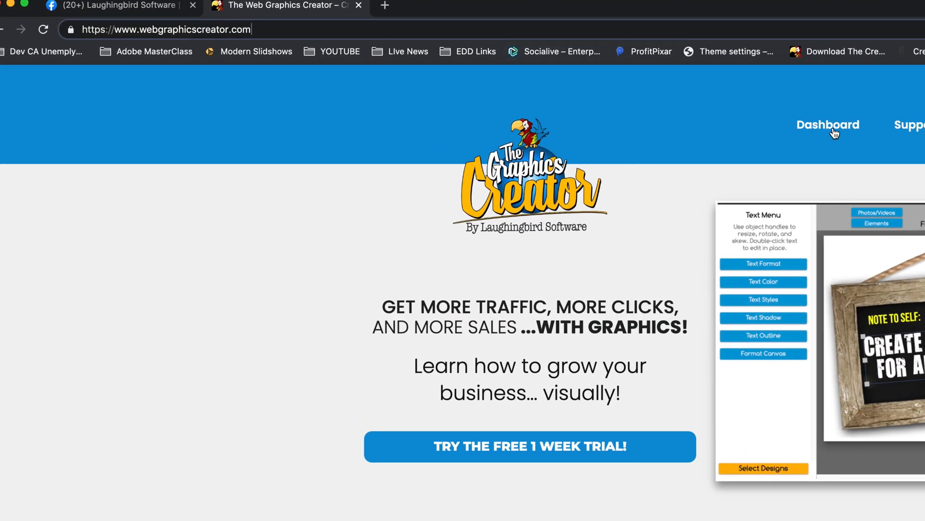
click(836, 133)
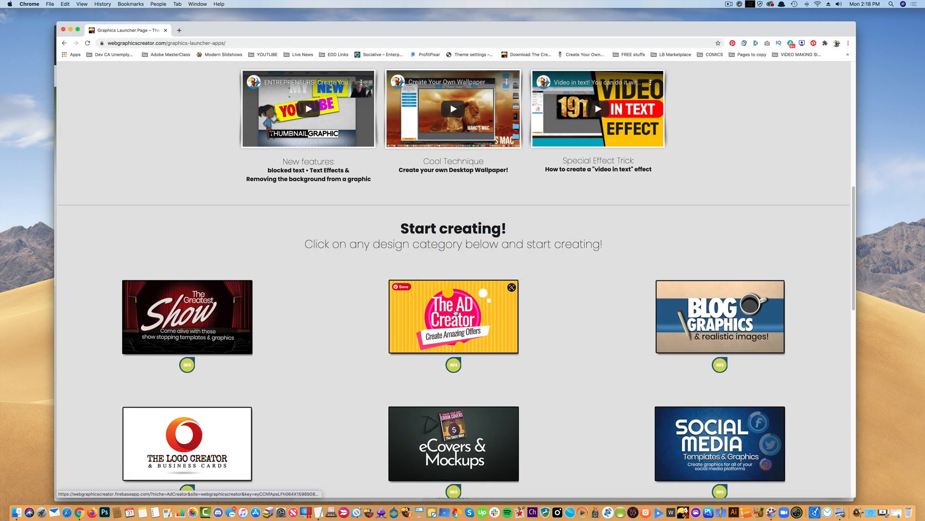
click(457, 313)
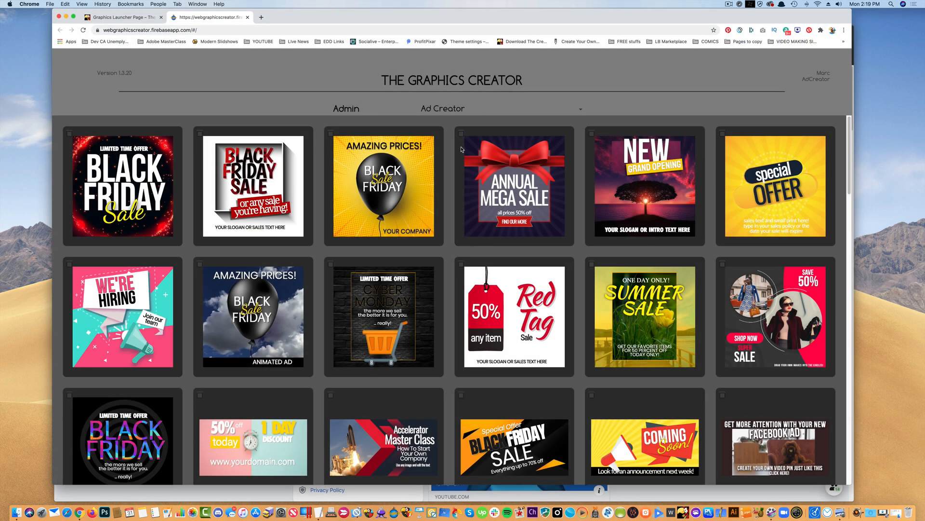
key(super+Tab)
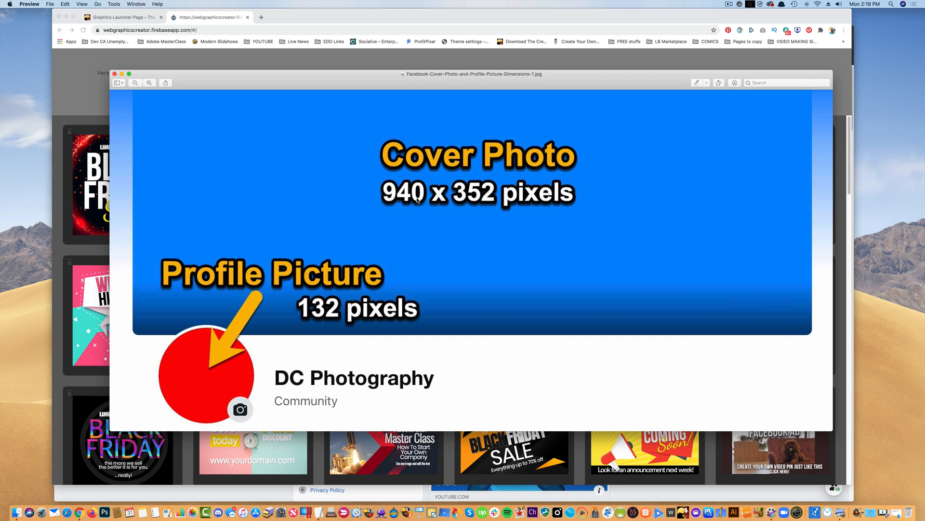
click(90, 88)
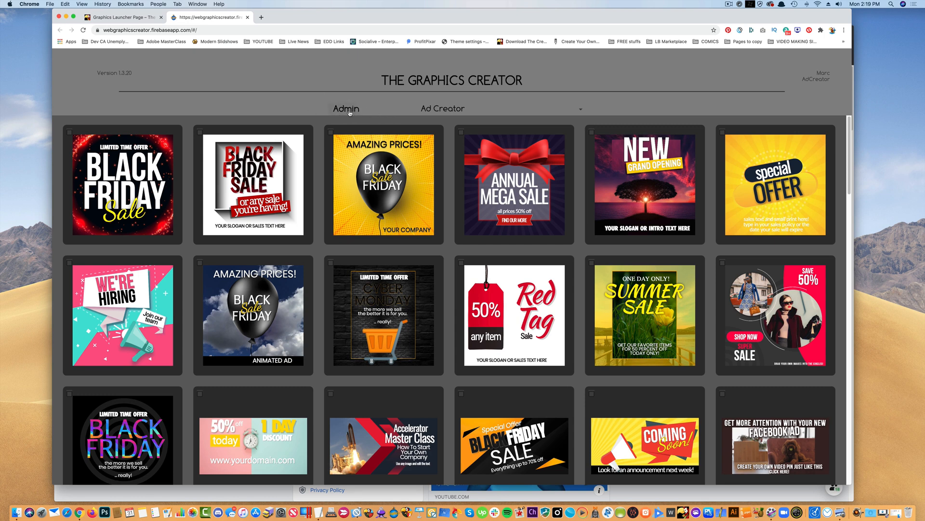
Step: Start a new blank design via Admin and bring up the Format Canvas settings
click(349, 110)
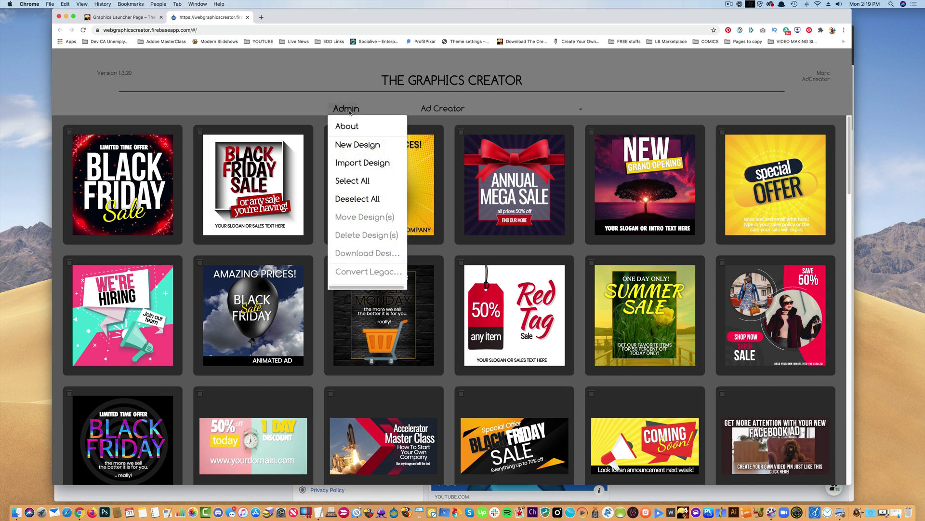
click(352, 144)
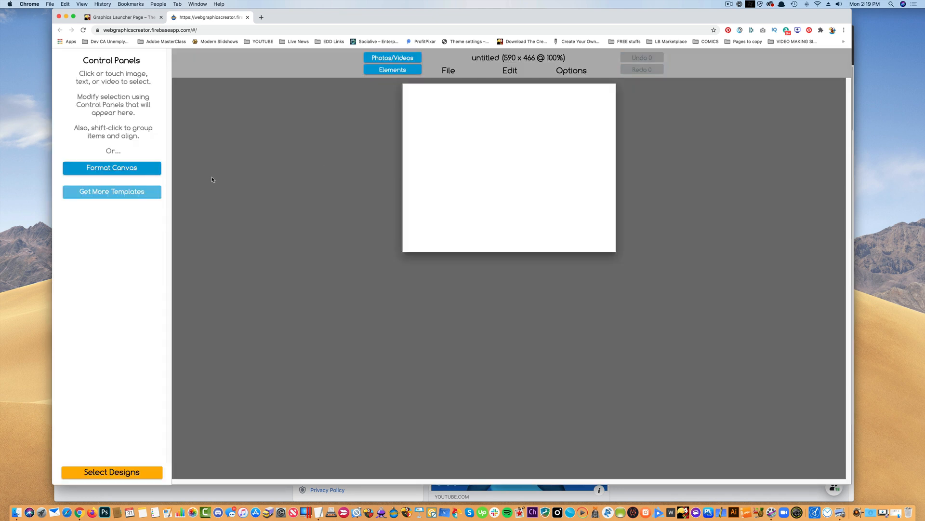
click(119, 170)
Step: Set the canvas width to 1880 and height to 704, doubling the 940 Facebook width
double_click(146, 189)
text(940)
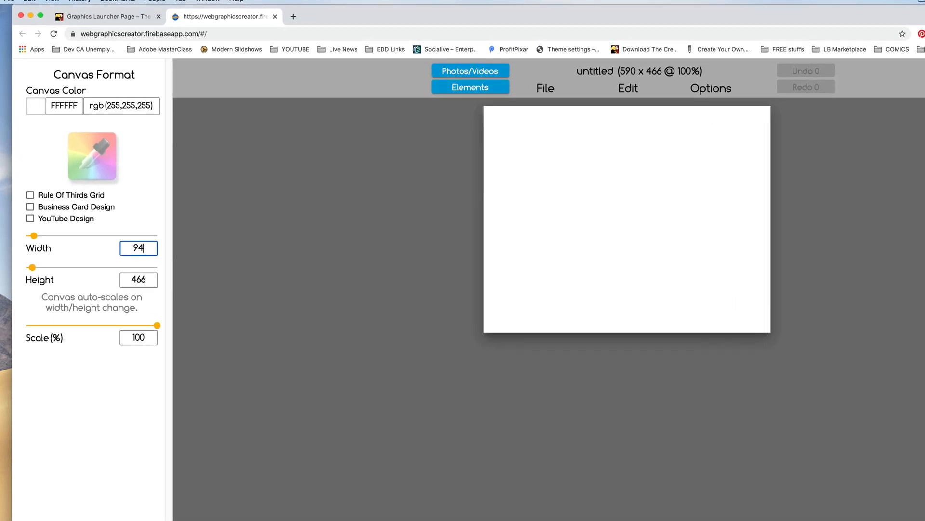
key(Tab)
text(352)
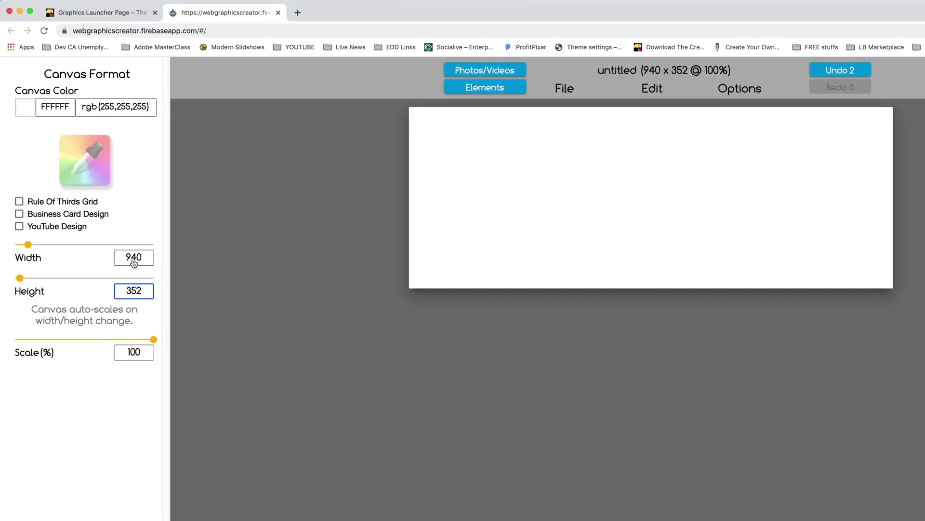
double_click(133, 259)
text(18)
text(80)
double_click(133, 292)
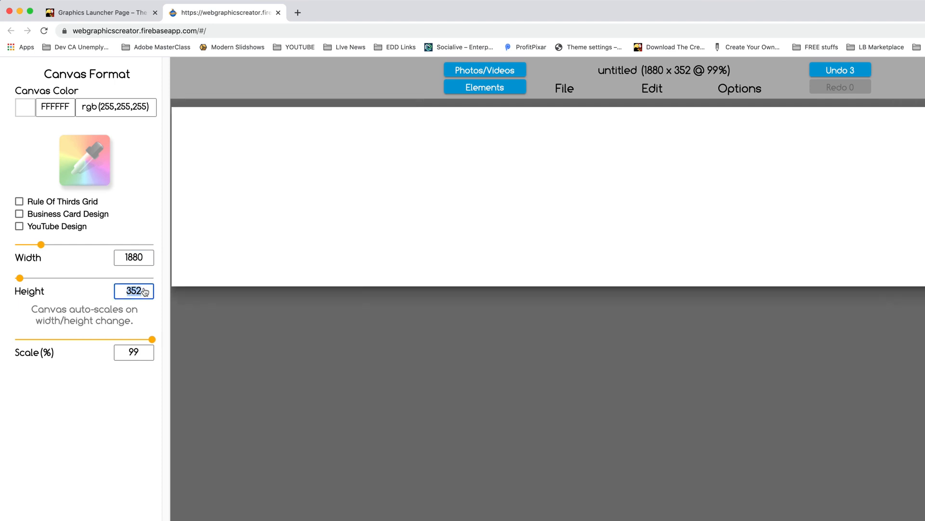
text(704)
key(Return)
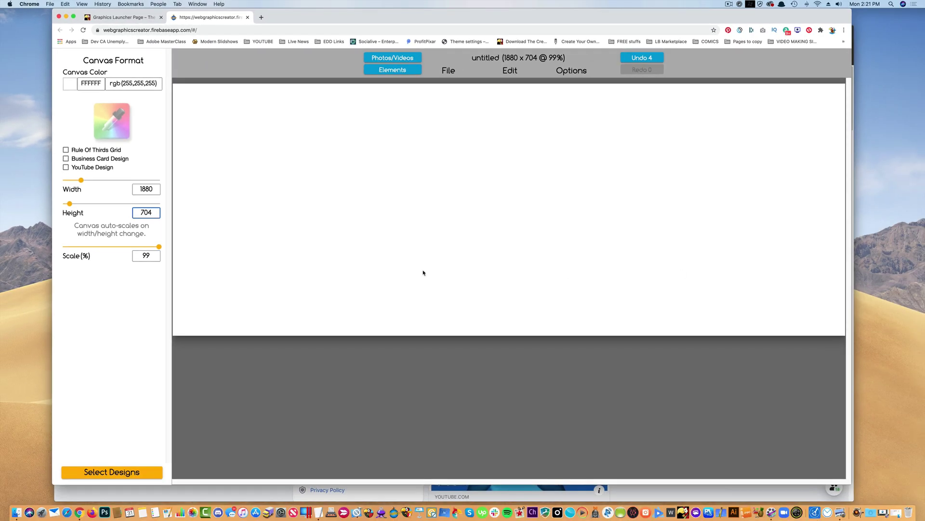
Step: Place the Laughingbird logo PNG onto the canvas and move it up slightly
click(501, 251)
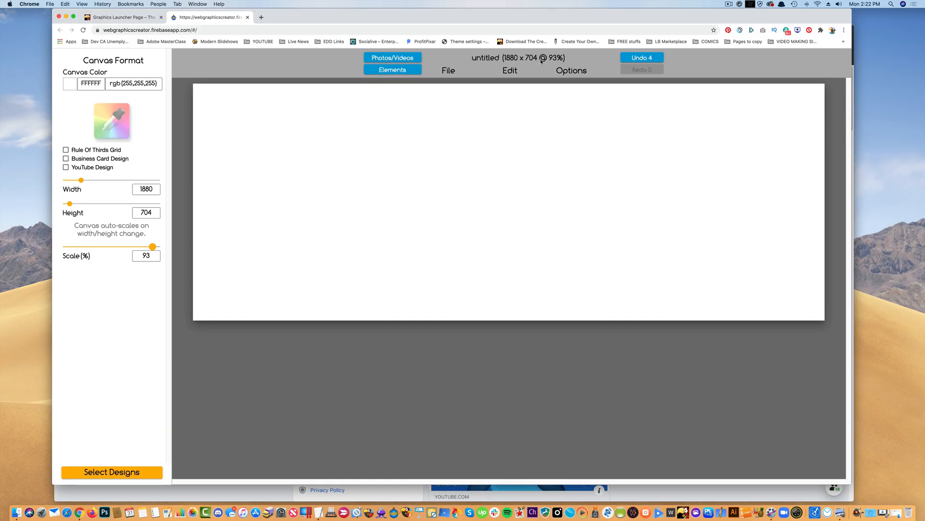
drag(217, 98, 533, 167)
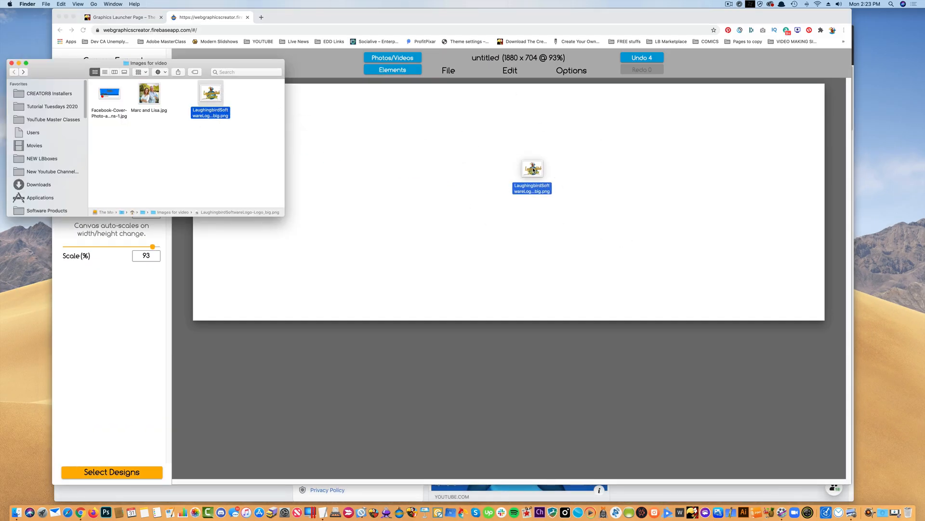
drag(523, 206, 517, 181)
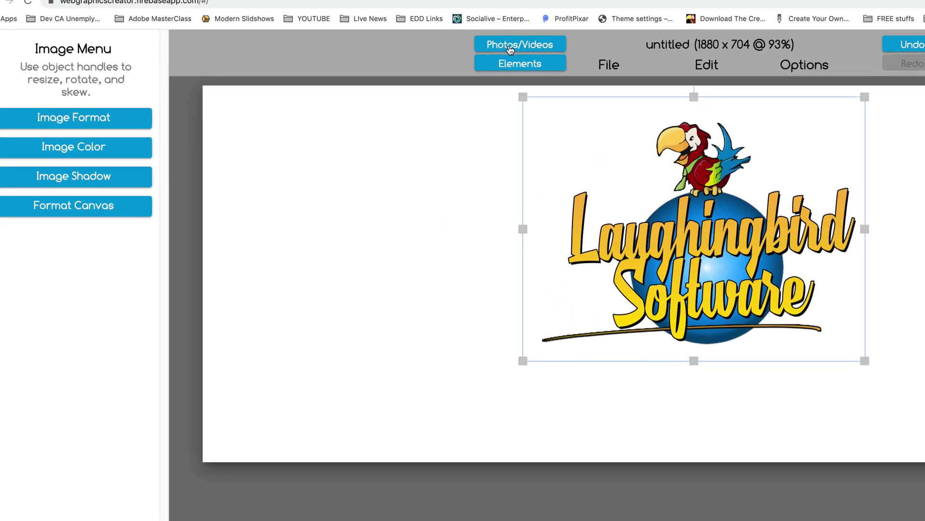
Step: Search Pexels for 'tropical' stock photos, then close the photo browser
click(393, 57)
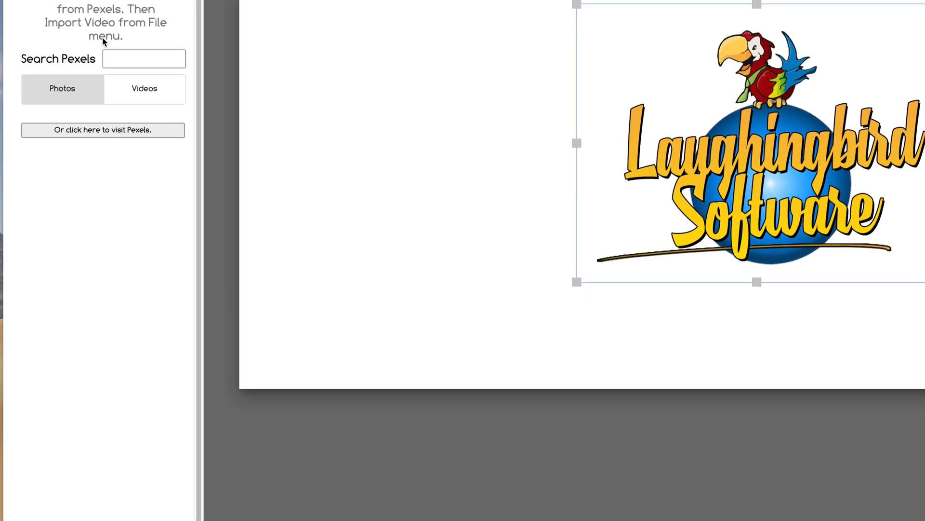
click(126, 59)
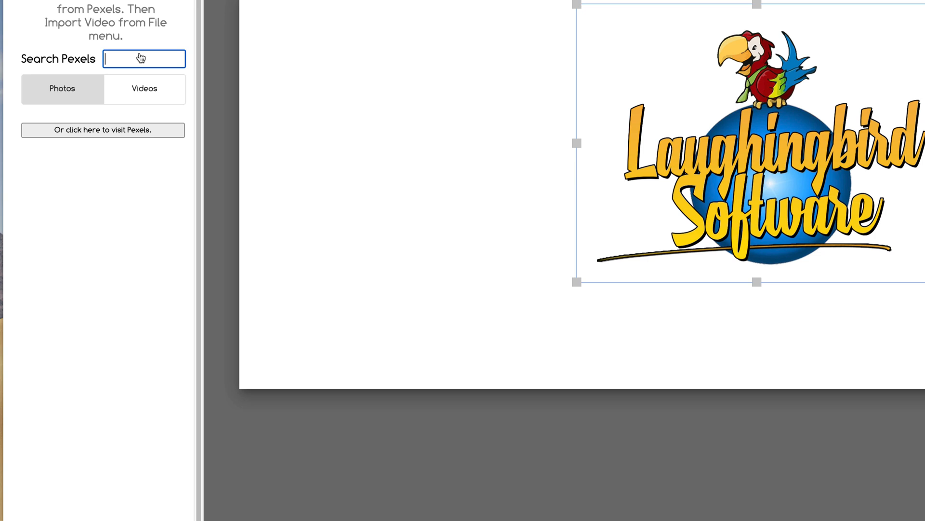
text(tropical)
key(Return)
scroll(151, 384, down, 3)
scroll(151, 385, down, 3)
scroll(152, 383, down, 3)
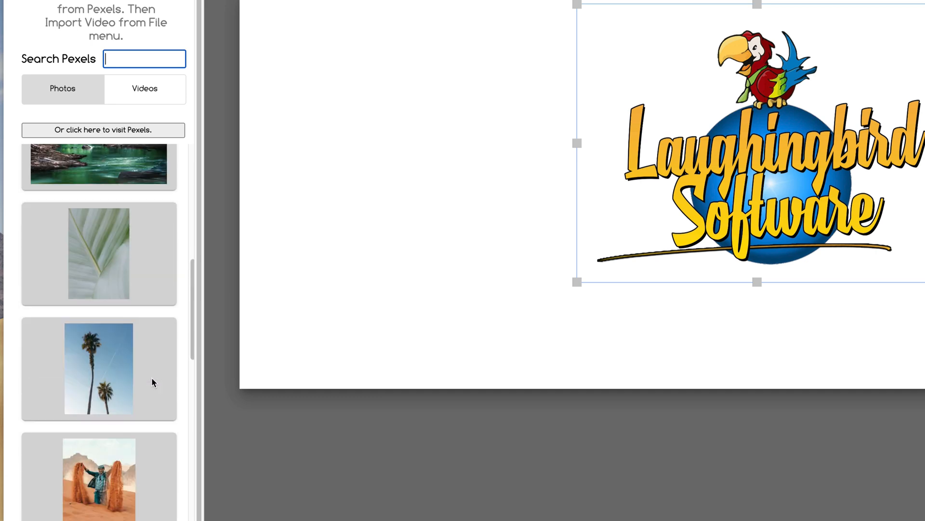
scroll(153, 383, down, 1)
scroll(154, 383, down, 3)
scroll(154, 382, down, 2)
scroll(154, 382, down, 3)
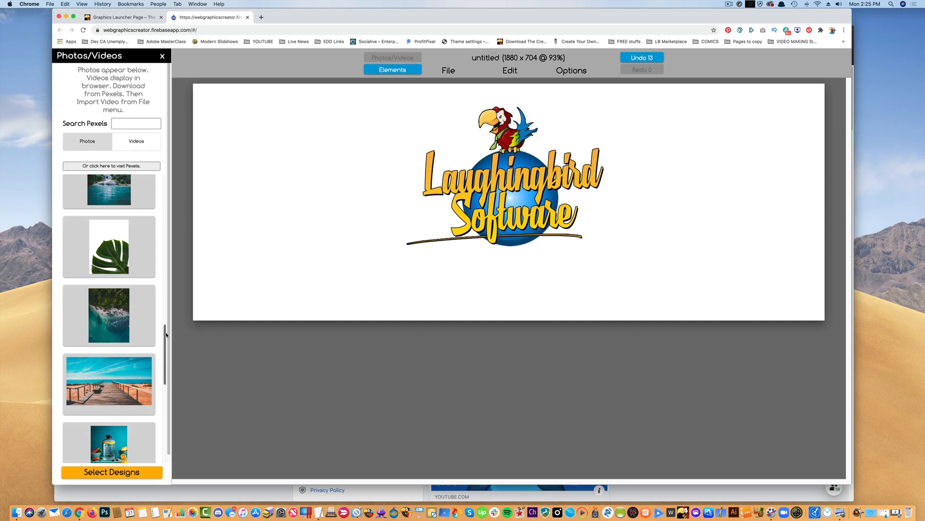
scroll(166, 340, down, 2)
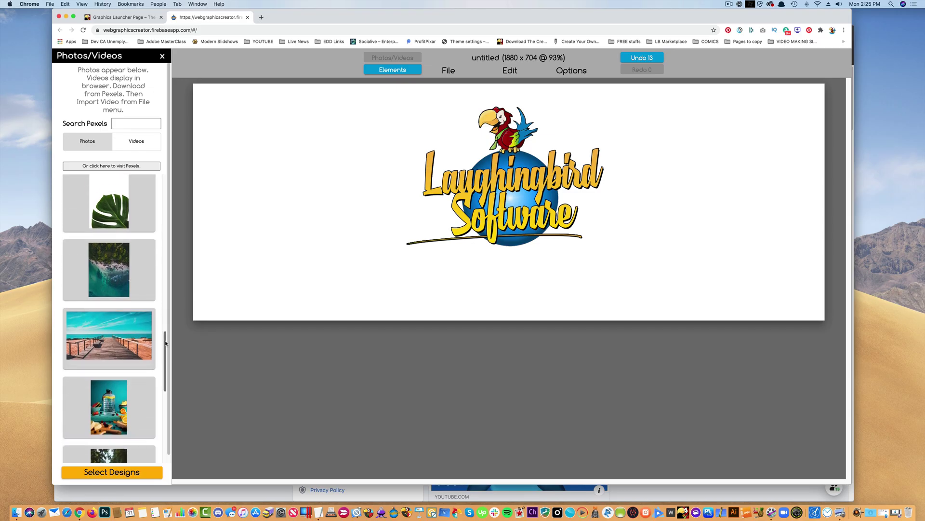
drag(165, 340, 161, 411)
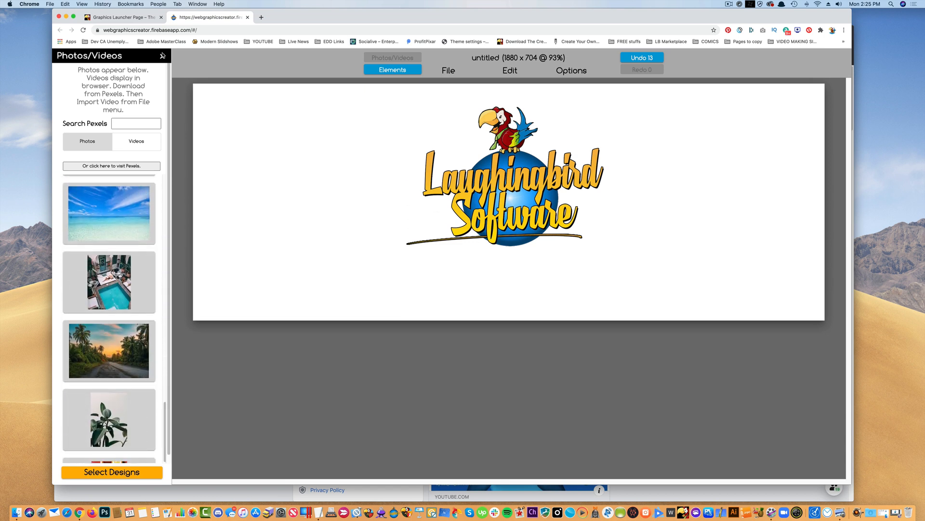
click(163, 57)
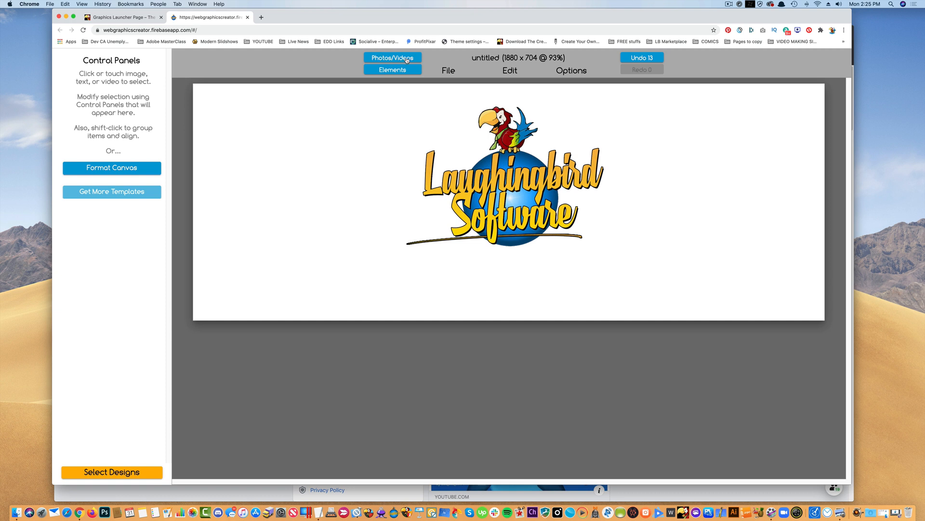
Step: Switch the Pexels search to Videos and rerun the 'tropical' search
click(393, 58)
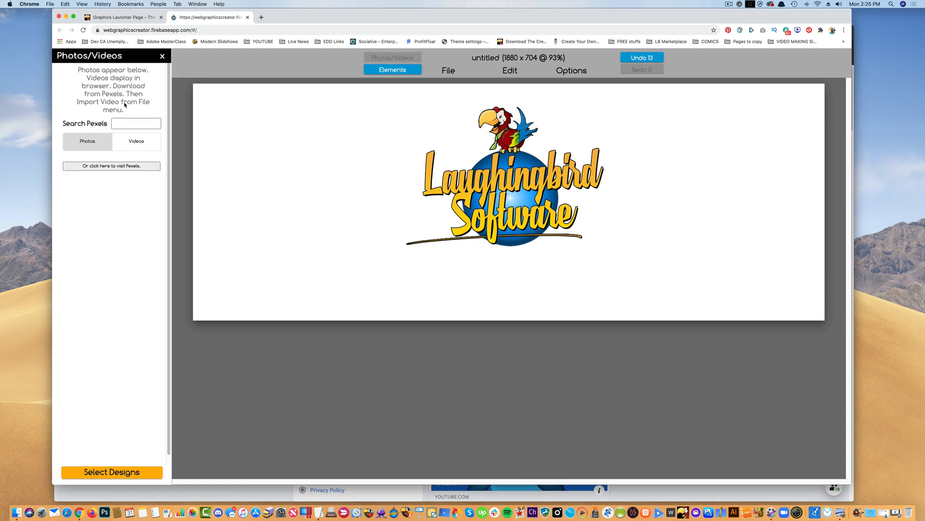
click(137, 141)
click(139, 125)
text(trop)
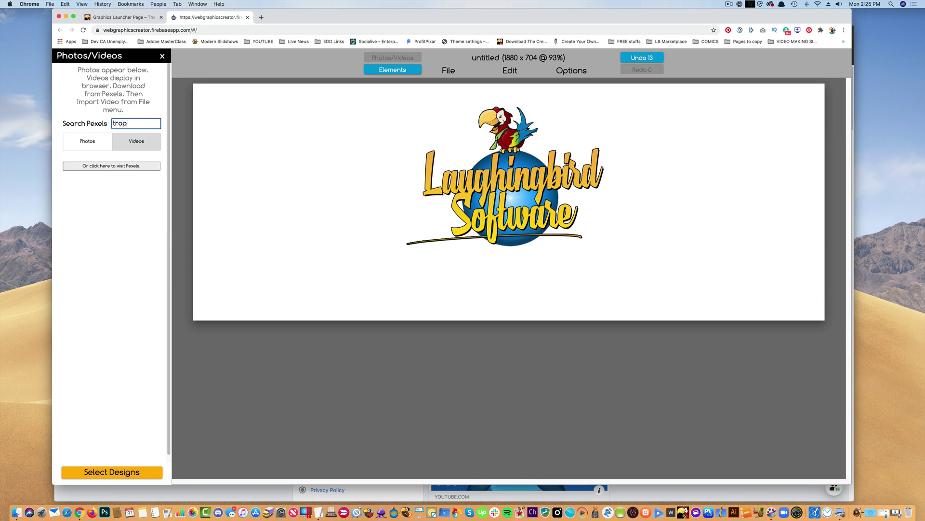
text(ical)
key(Return)
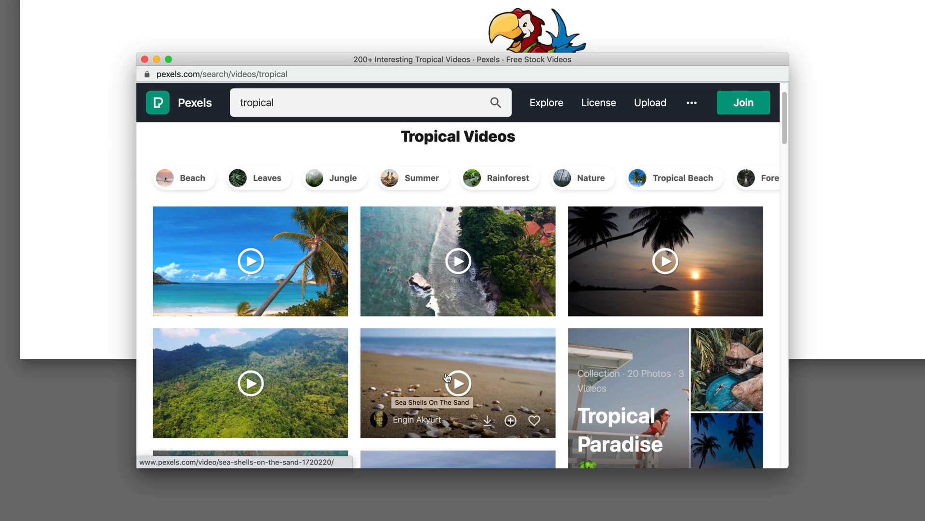
scroll(487, 376, down, 3)
scroll(487, 376, down, 5)
scroll(438, 294, down, 3)
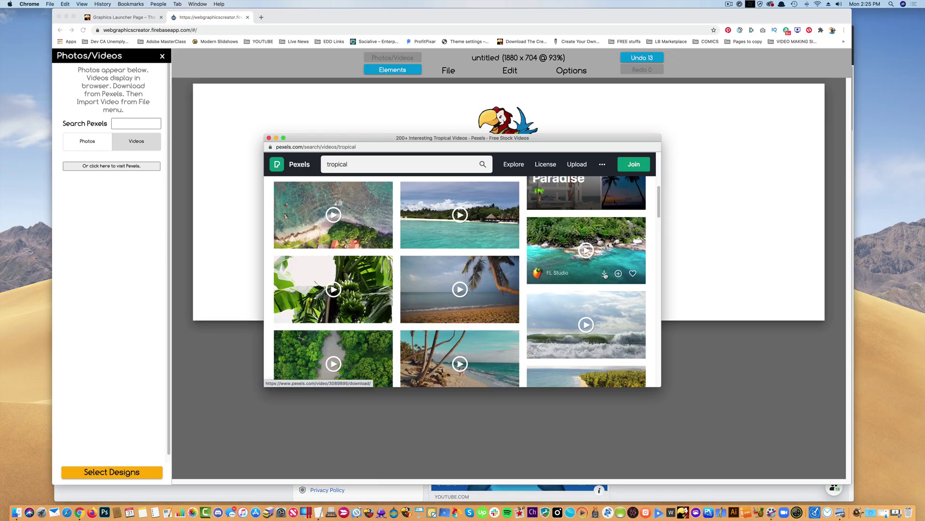
Step: Download the rocky turquoise cove tropical video from Pexels
click(606, 273)
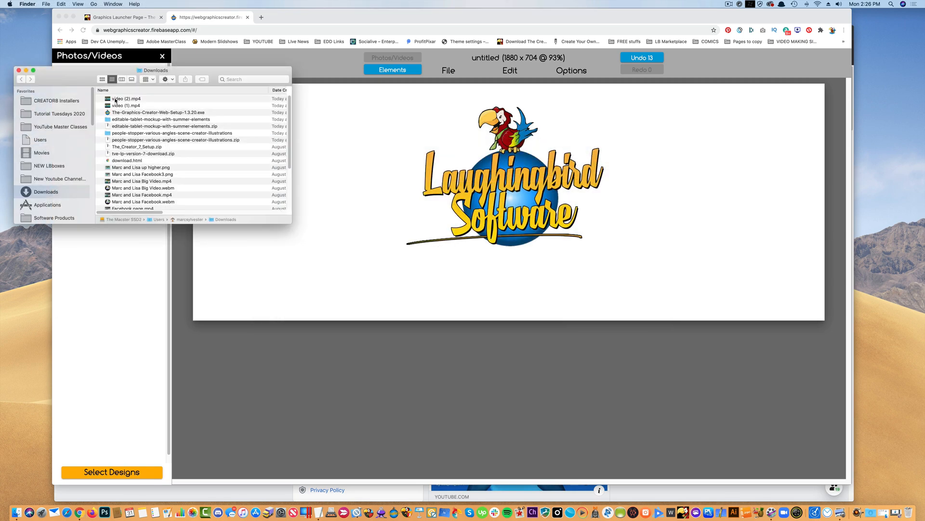
Step: Place video (2).mp4 on the canvas at full width and send it behind the logo
drag(124, 99, 353, 130)
drag(382, 139, 383, 140)
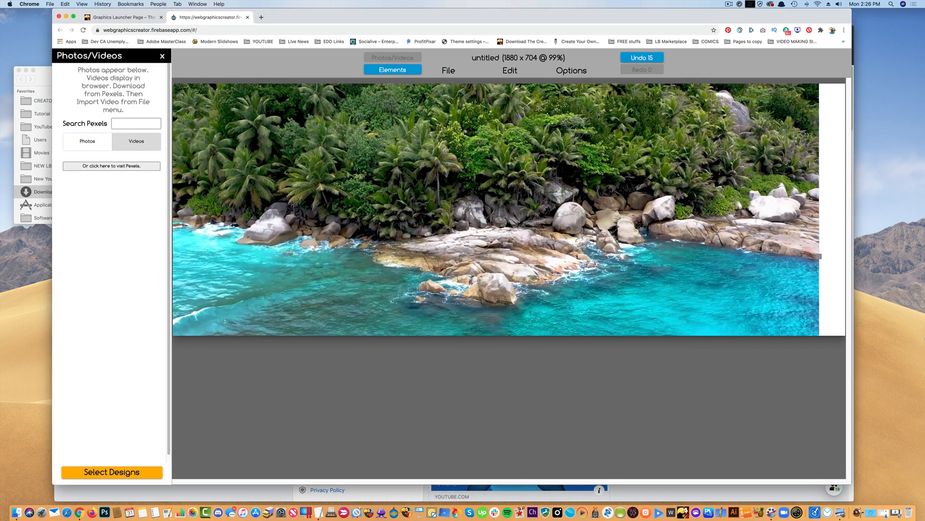
drag(821, 256, 846, 256)
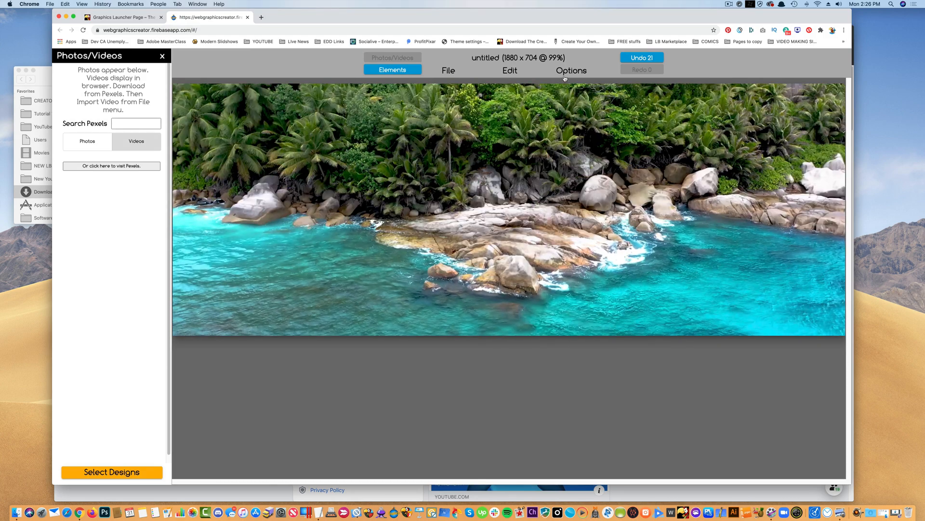
click(571, 71)
click(578, 127)
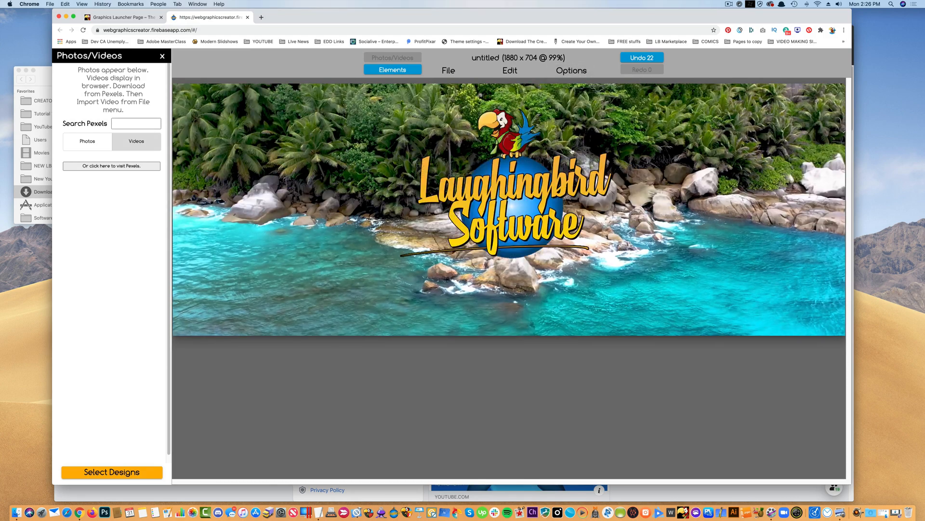
Step: View the couple's jpg from the Images for video folder in Preview, then start a new Chrome tab
click(529, 211)
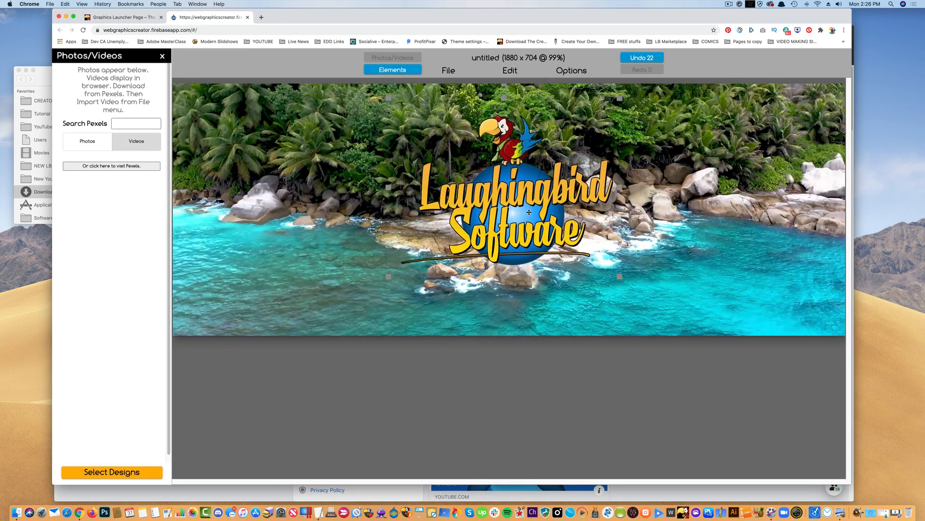
key(ctrl+Right)
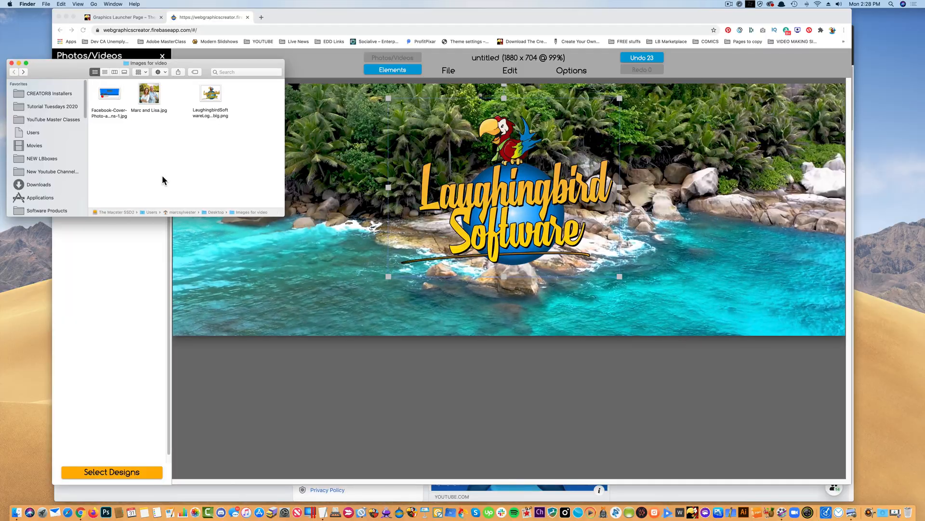
click(149, 97)
double_click(149, 98)
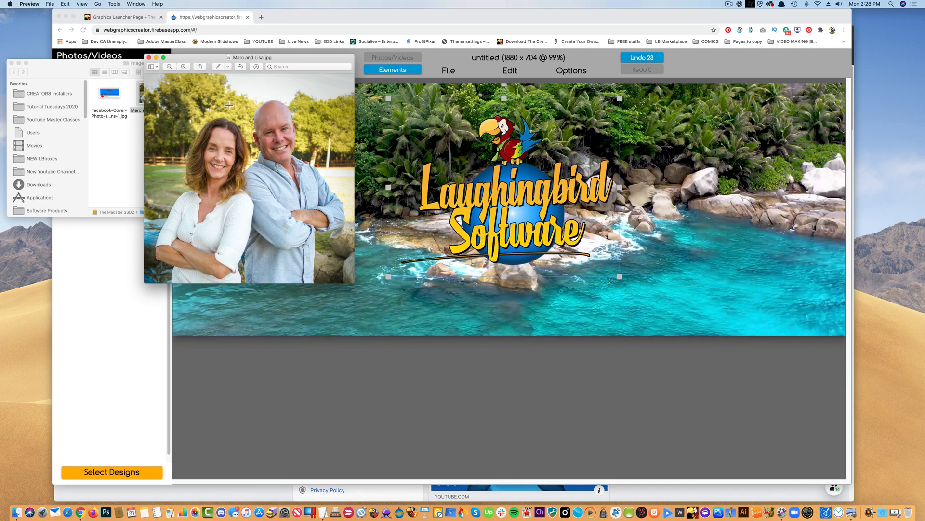
click(261, 16)
Step: Load the remove.bg site in the new tab
click(232, 35)
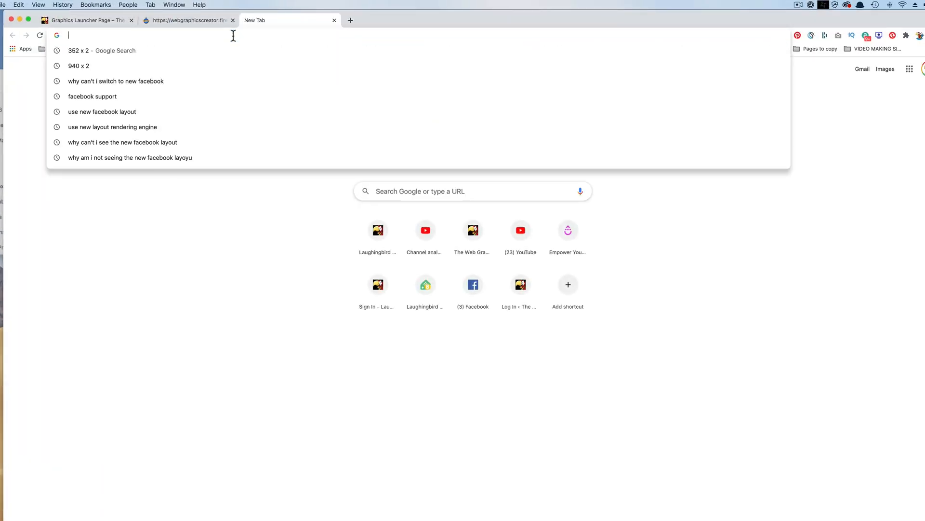
text(remove.)
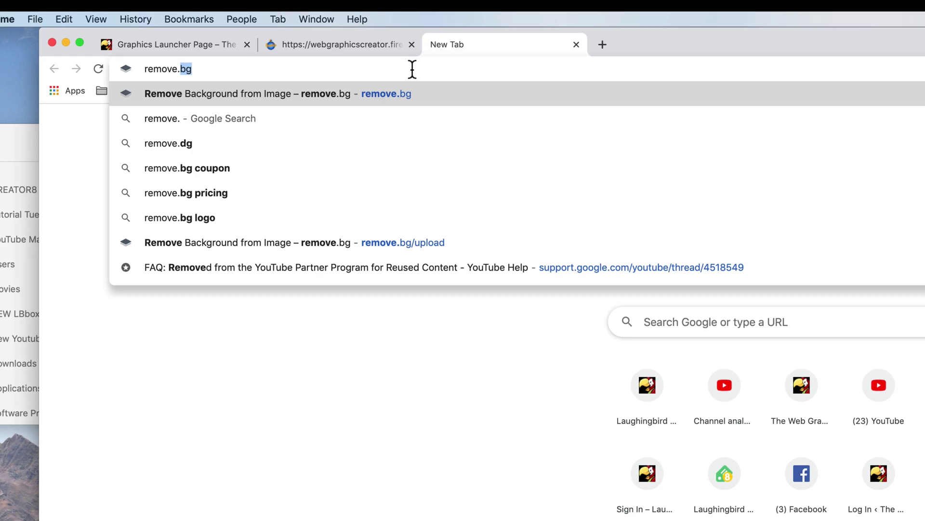
key(Return)
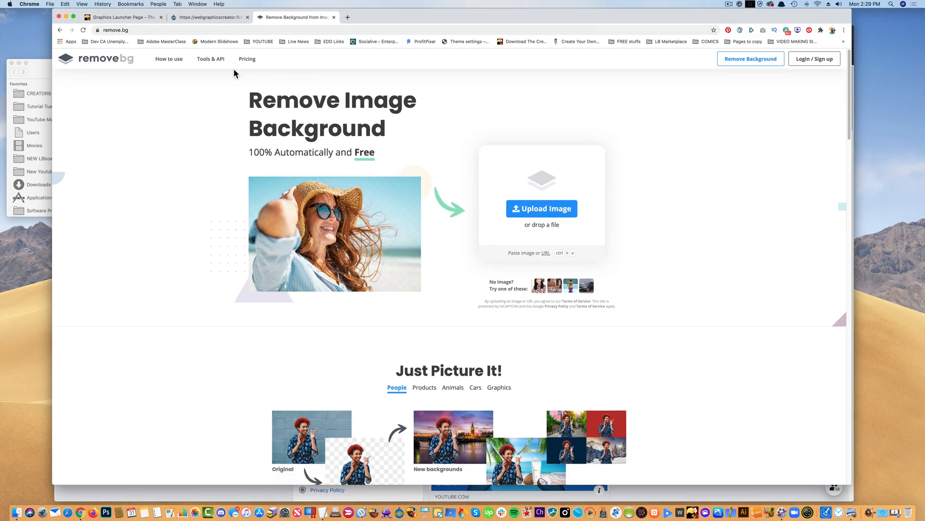
mouse_move(318, 234)
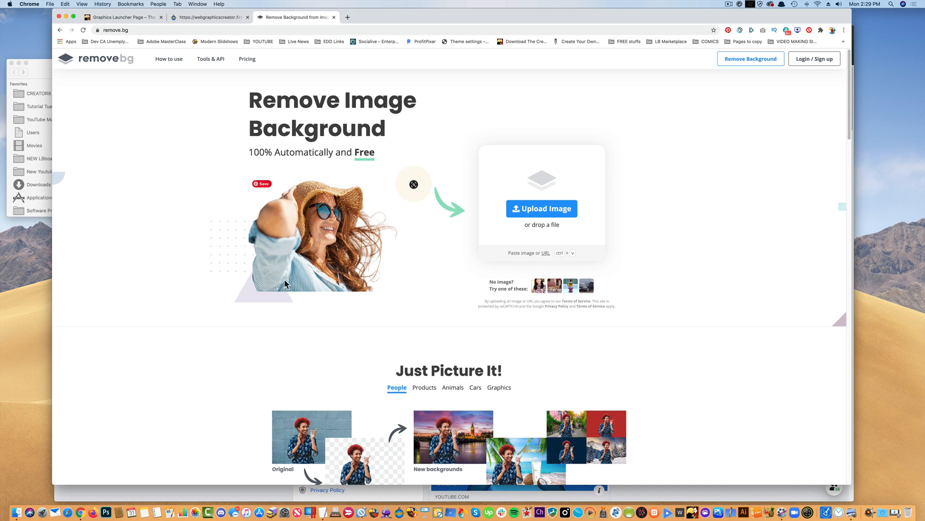
Step: Upload the couple's jpg to remove.bg, download the cutout PNG, and view the pricing page
click(546, 214)
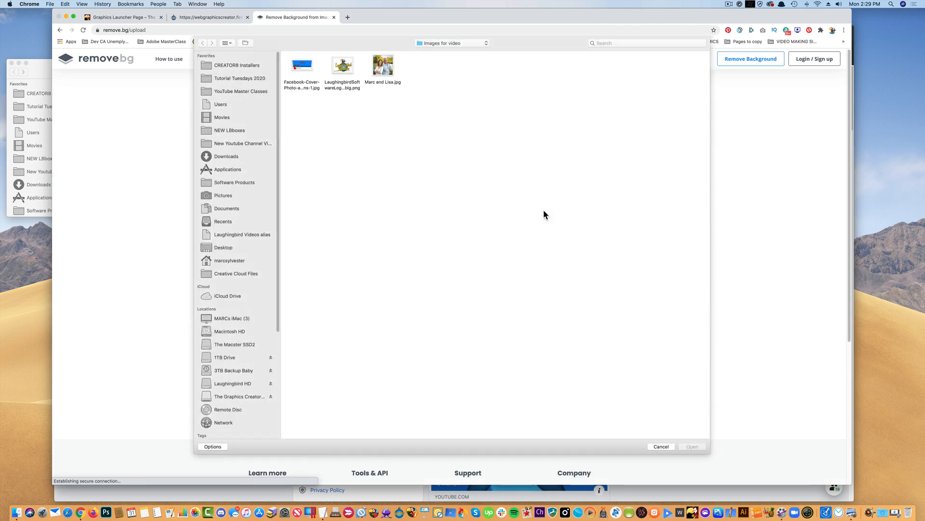
double_click(383, 69)
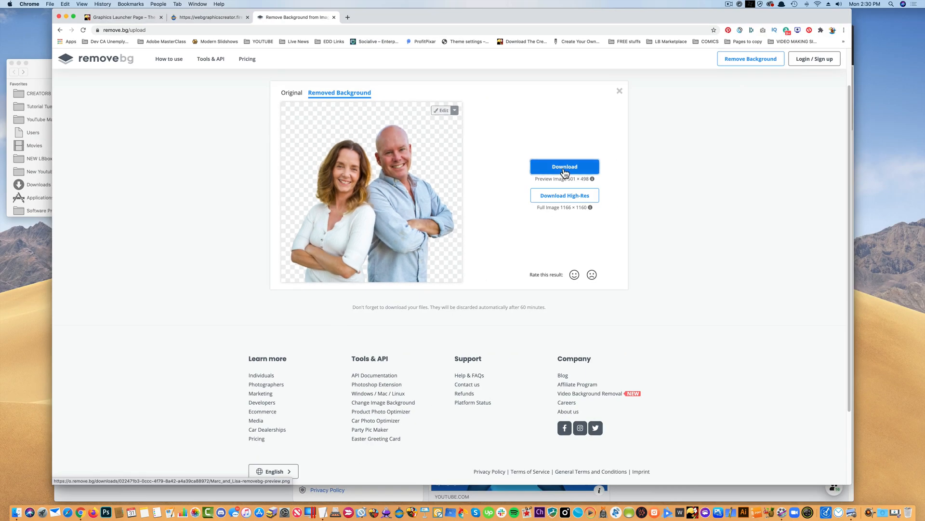
click(565, 168)
click(566, 197)
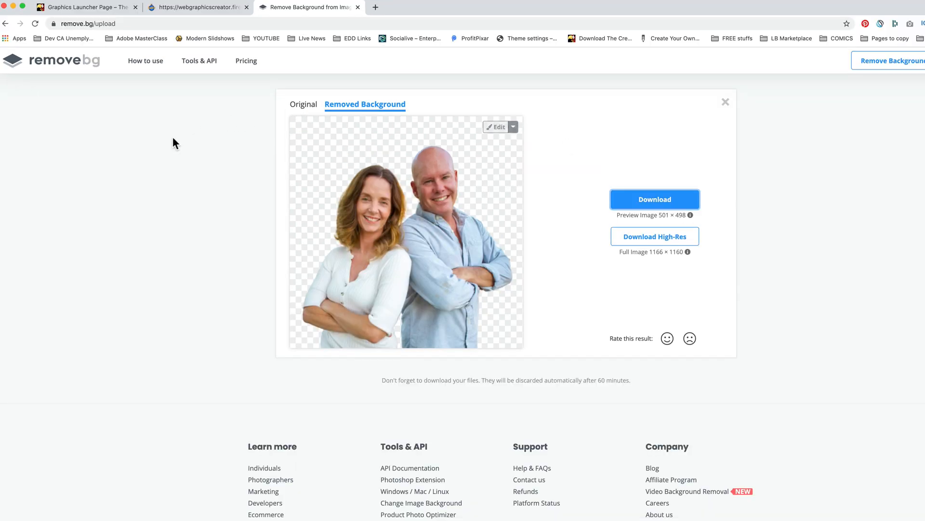
click(247, 62)
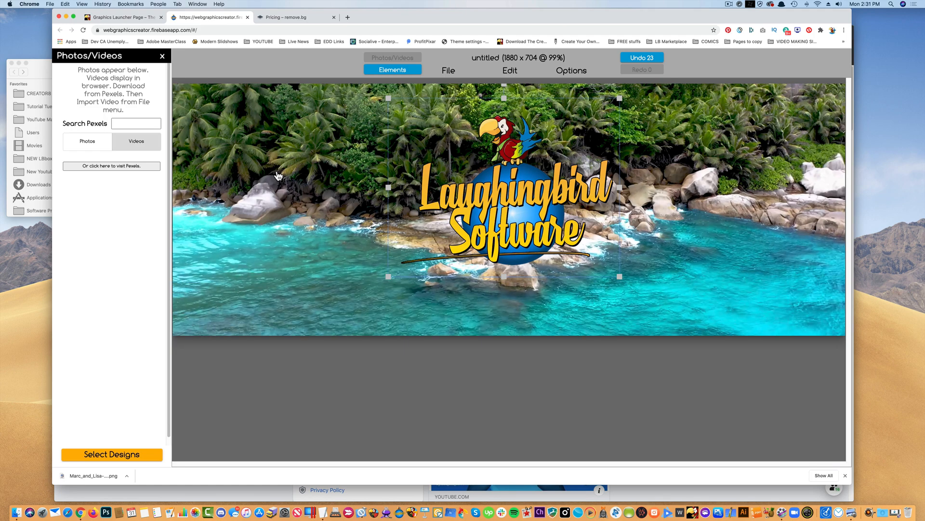
Step: Drag the removebg-preview cutout from Downloads onto the cover and position it at the right beside the logo
click(37, 66)
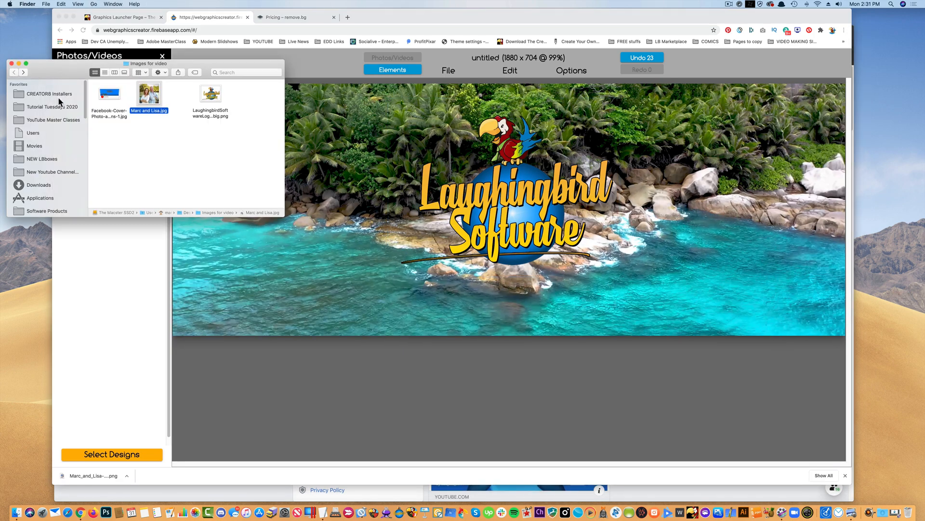
click(140, 170)
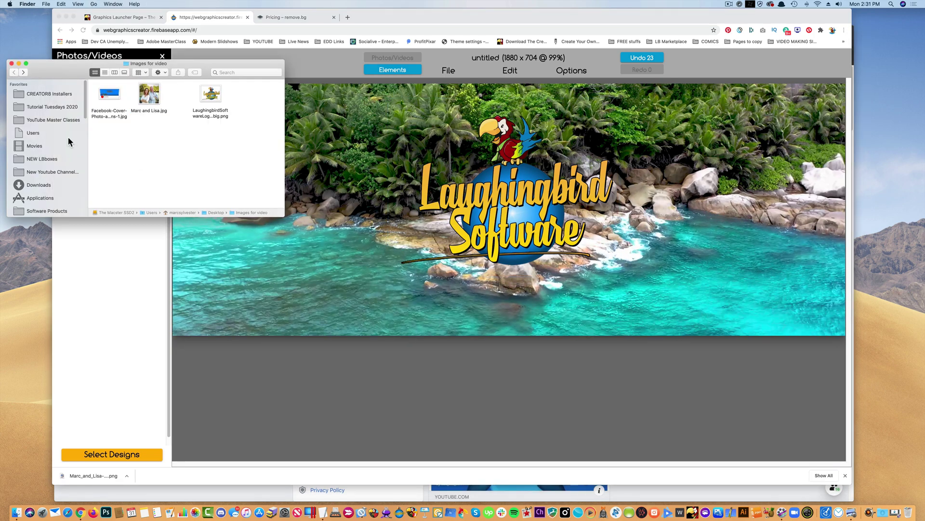
click(39, 184)
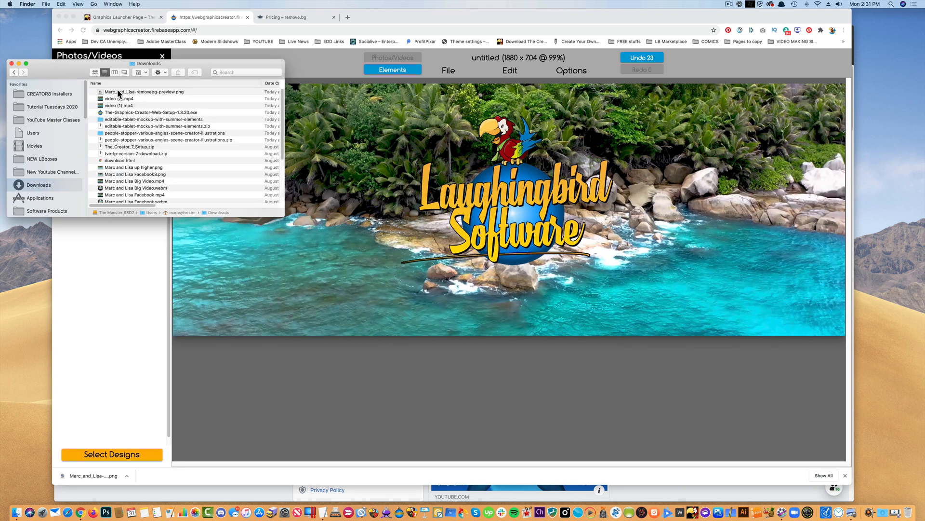
mouse_move(138, 92)
mouse_down()
mouse_move(657, 237)
mouse_move(680, 278)
mouse_up()
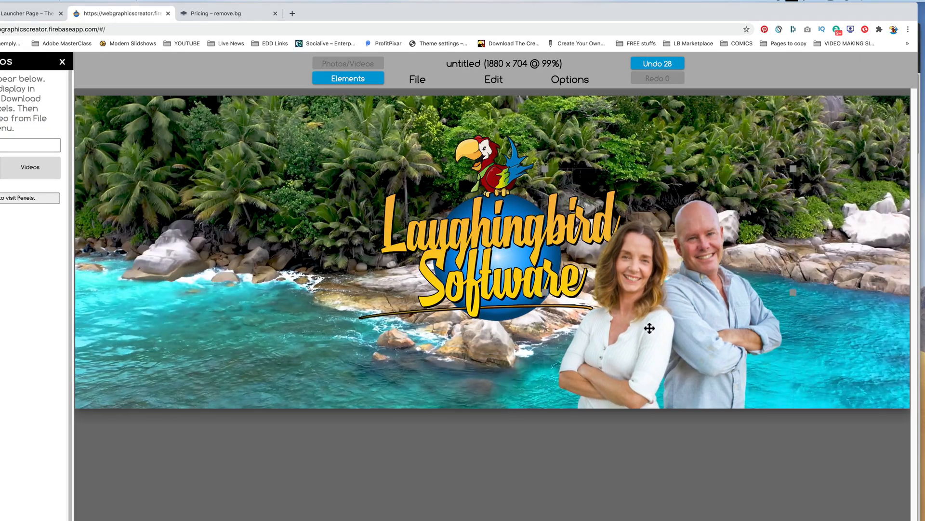
drag(649, 334, 648, 330)
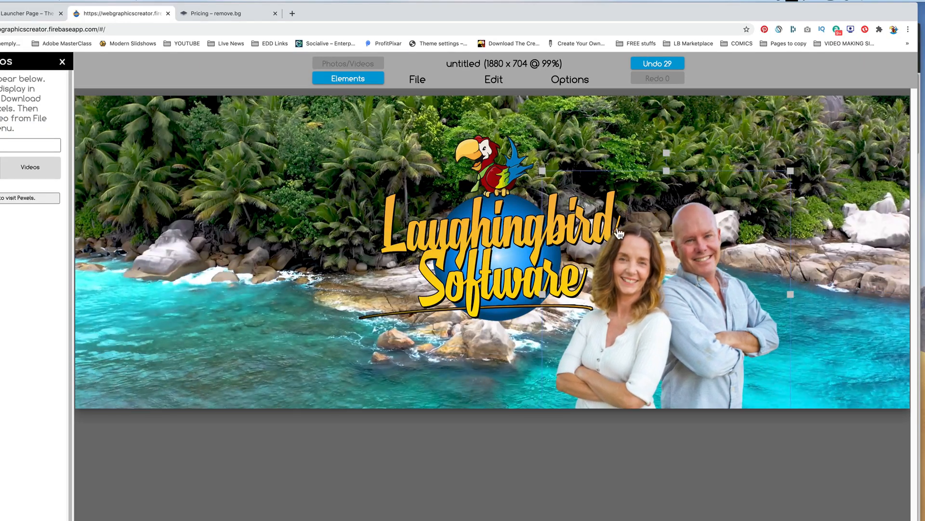
click(60, 60)
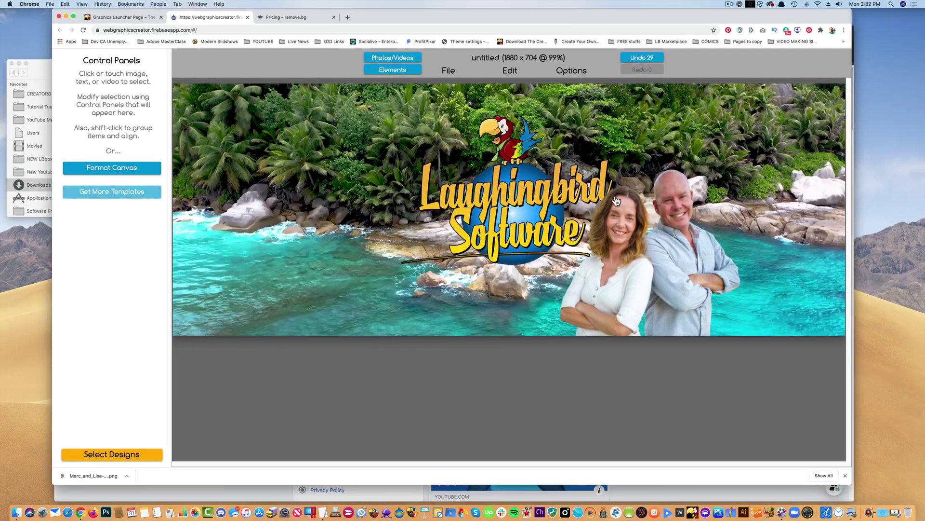
Step: Give the couple cutout a drop shadow with adjusted distance and angle and blur reduced to 22
click(616, 201)
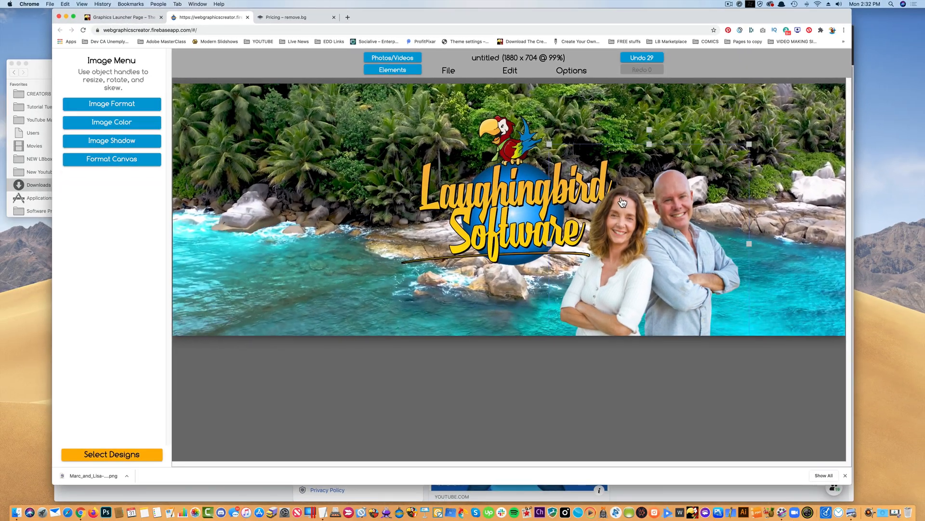
click(113, 142)
drag(75, 218, 119, 219)
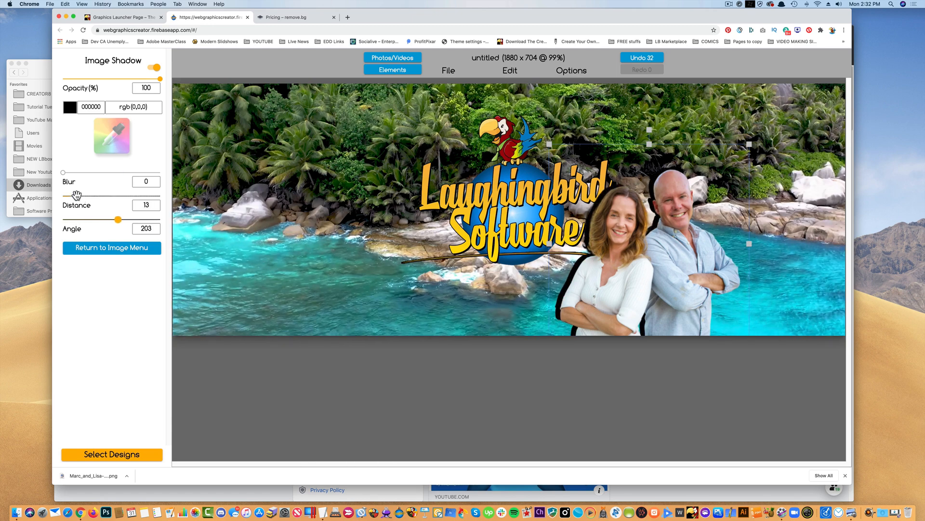
click(73, 195)
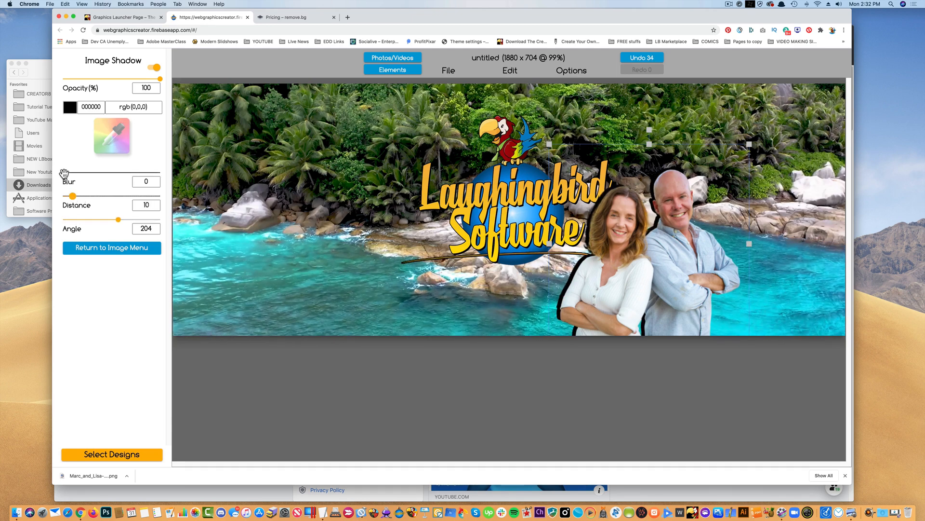
drag(64, 172, 71, 173)
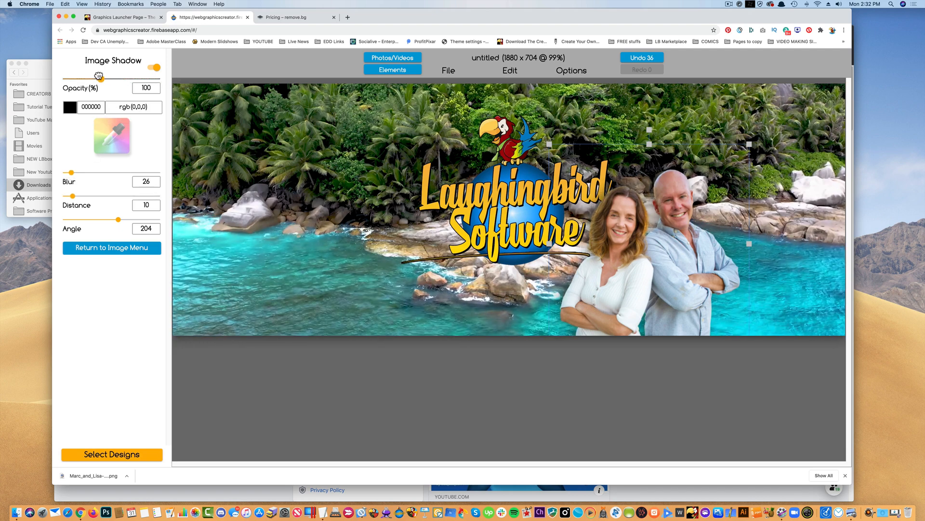
click(72, 172)
drag(72, 172, 70, 172)
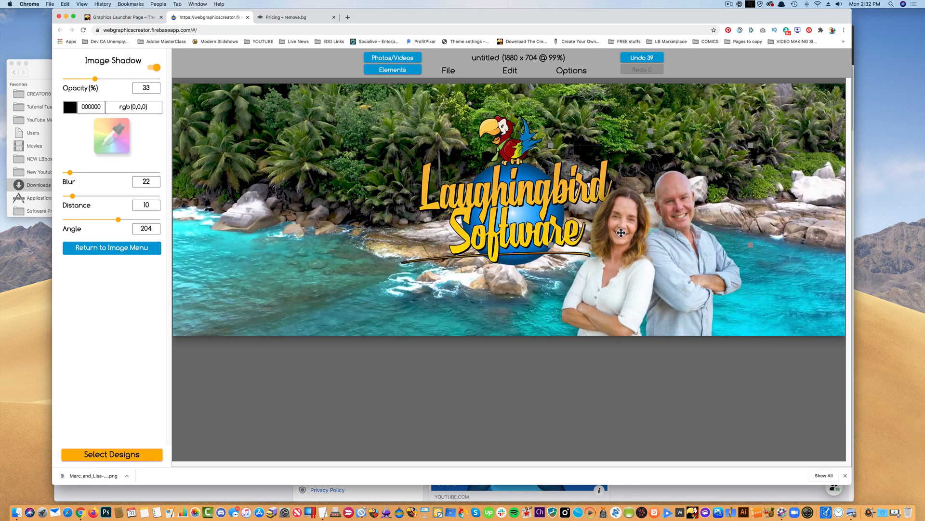
Step: Select the Laughingbird logo to check its shadow against the couple's
click(506, 203)
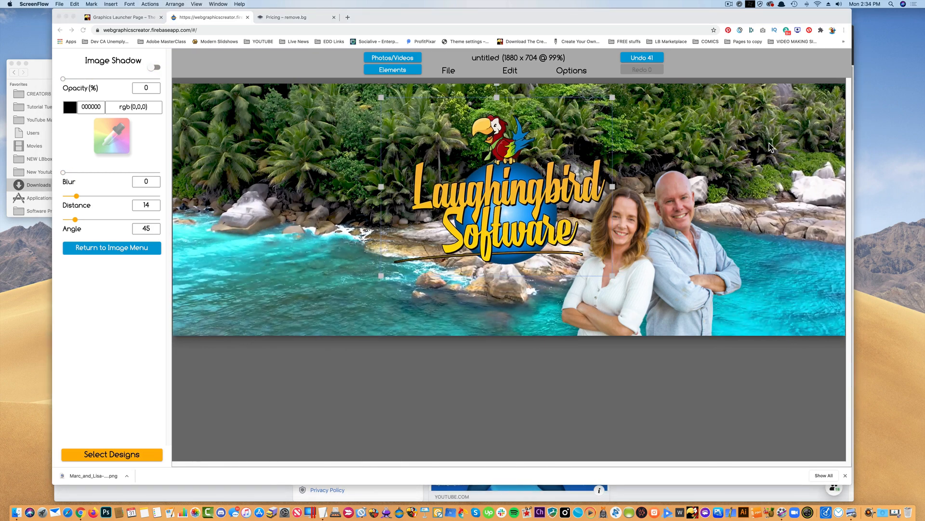
click(665, 215)
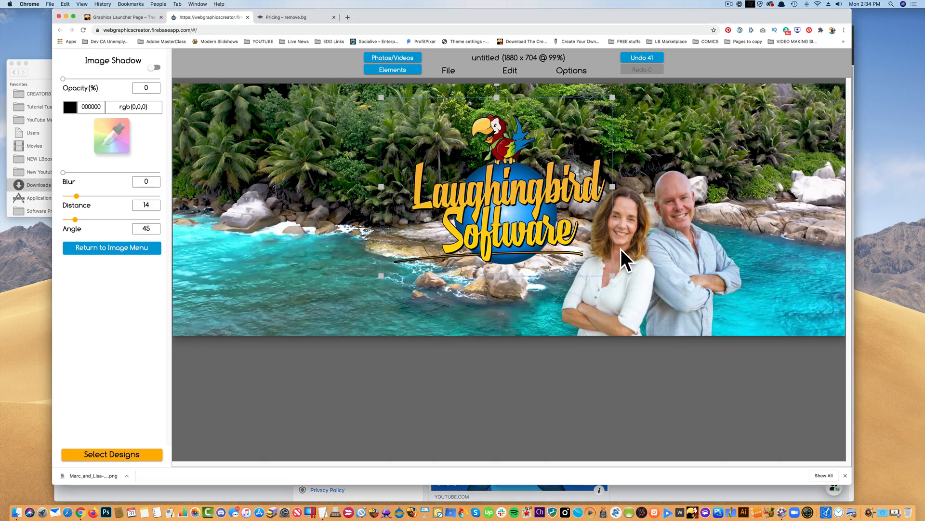
Step: Switch to the Laughingbird Software Facebook window to review its live cover photo
click(505, 312)
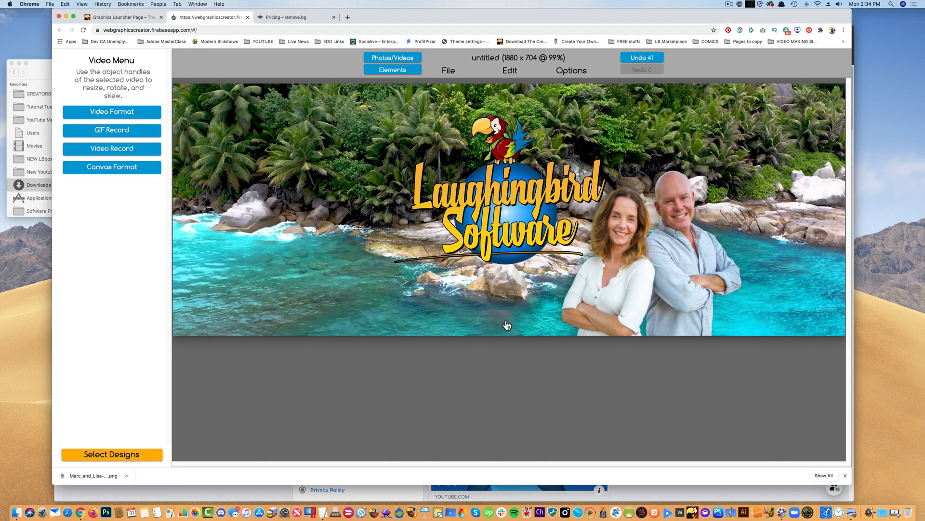
click(197, 4)
click(212, 78)
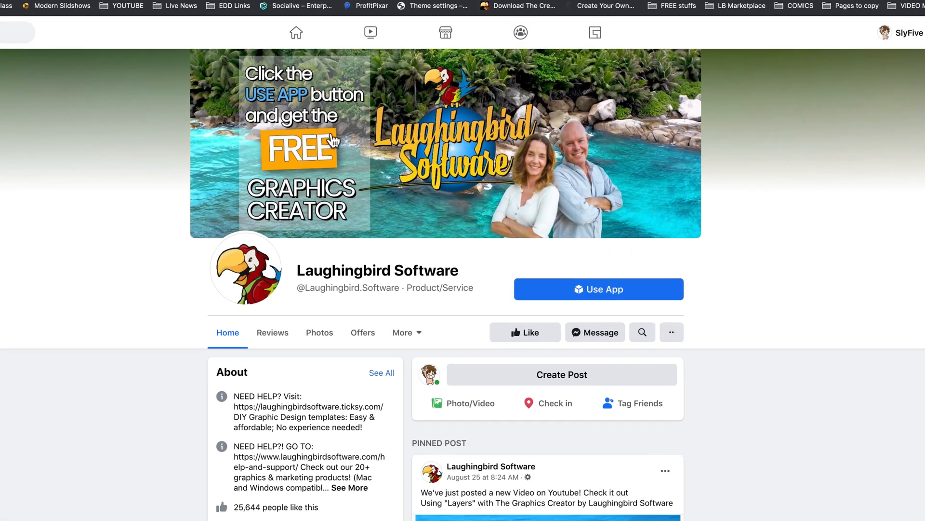
scroll(426, 348, down, 5)
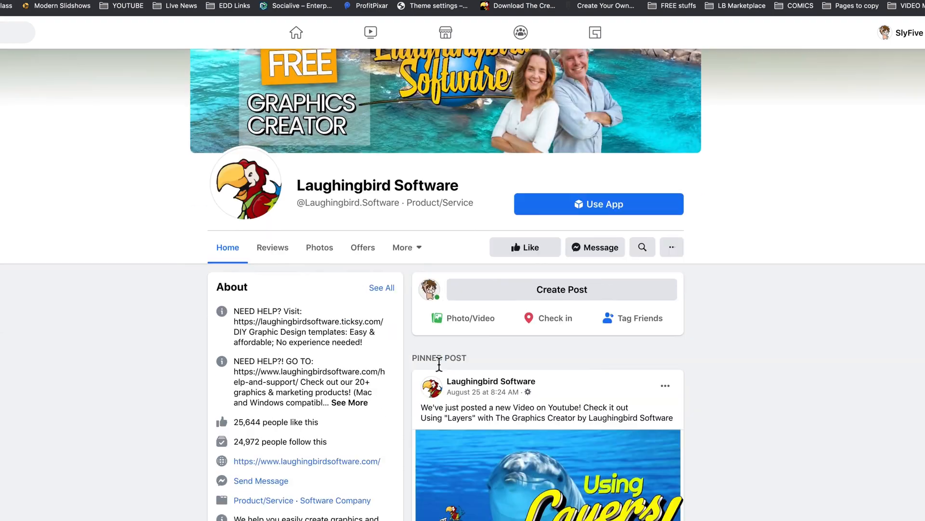
scroll(434, 361, down, 5)
scroll(443, 370, down, 3)
scroll(442, 371, up, 10)
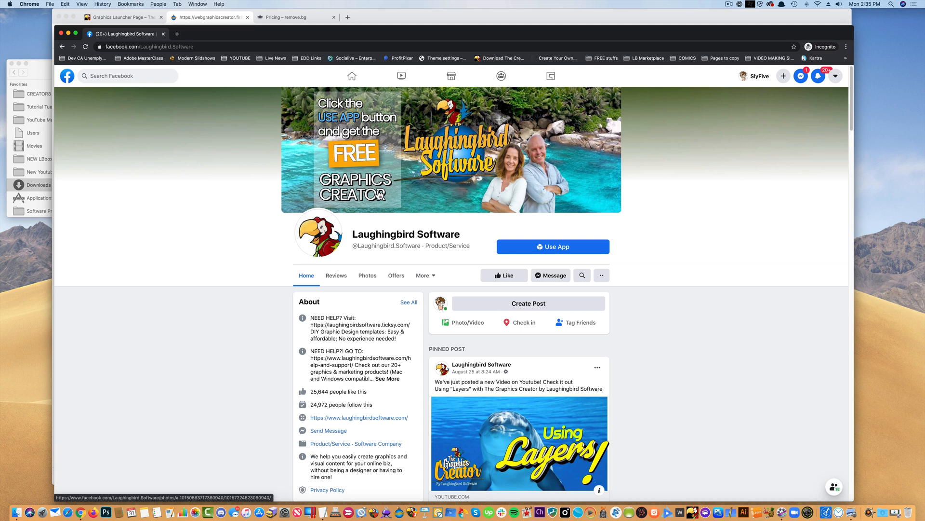
Step: Add a new rectangle, shape it tall and narrow on the left, and send it farther back behind the logo
click(200, 16)
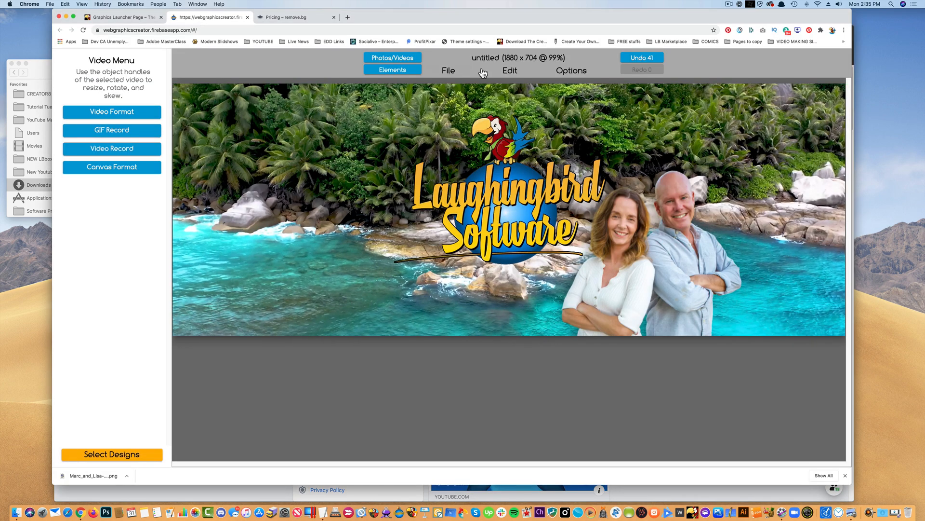
click(510, 71)
click(519, 137)
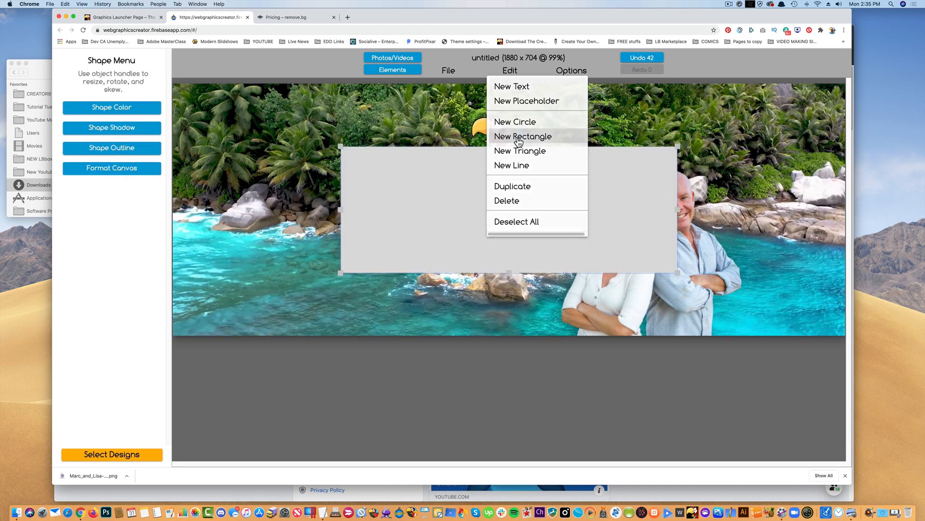
drag(499, 217, 345, 169)
drag(527, 231, 425, 309)
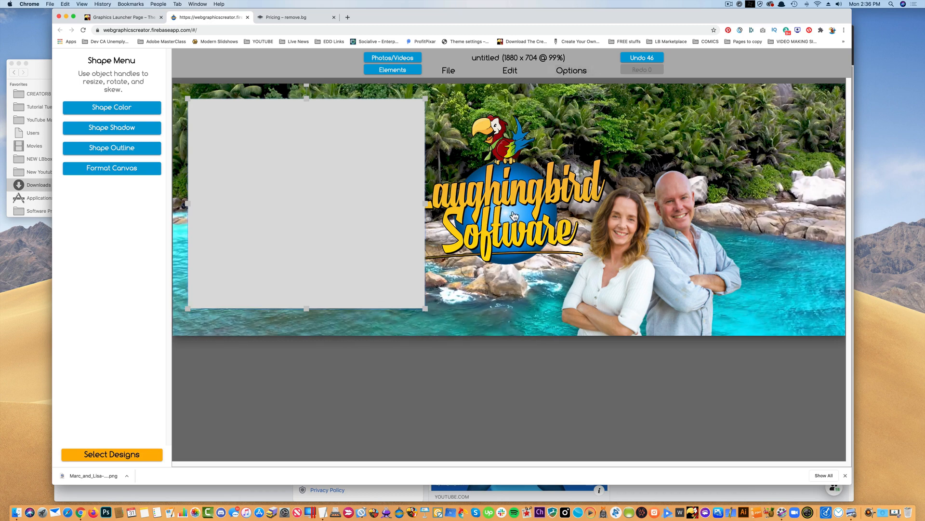
click(566, 72)
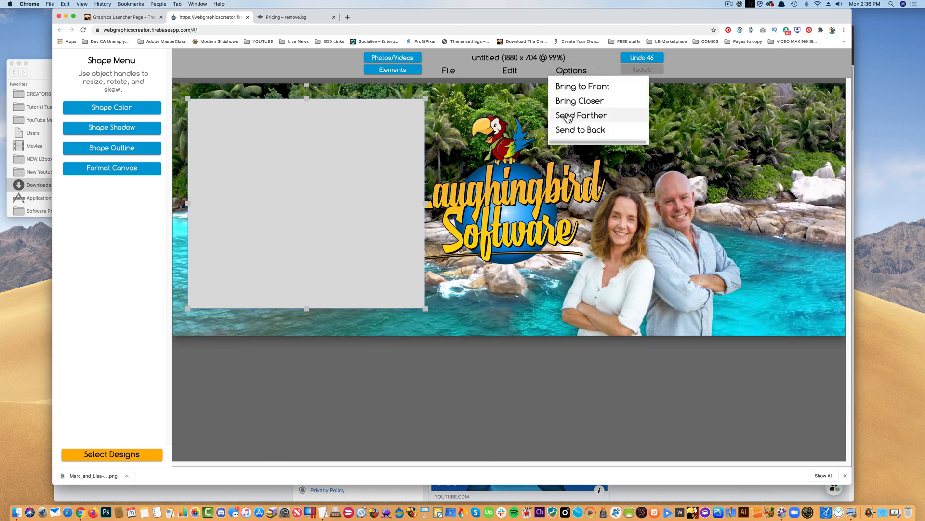
click(569, 117)
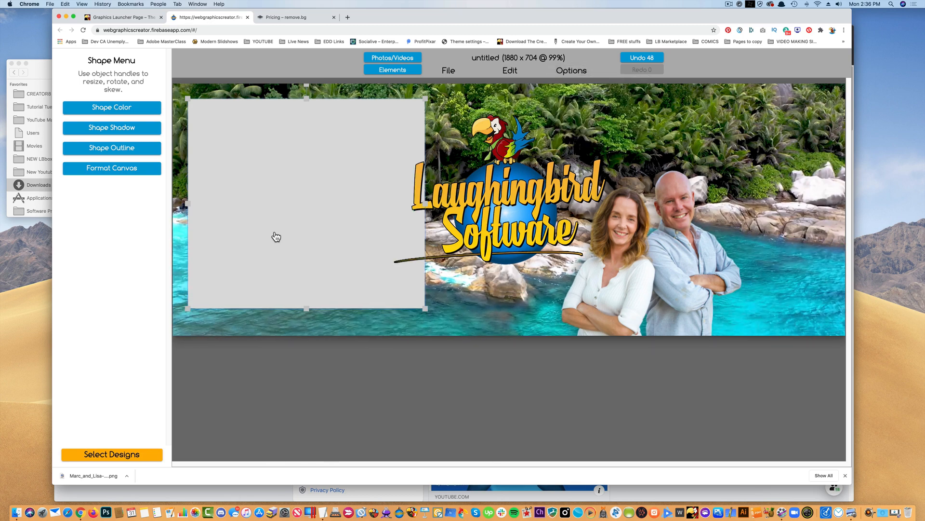
Step: Add a new text element, pick a Google Font for the promo lines, and lower the window to reveal Facebook
click(509, 71)
click(514, 88)
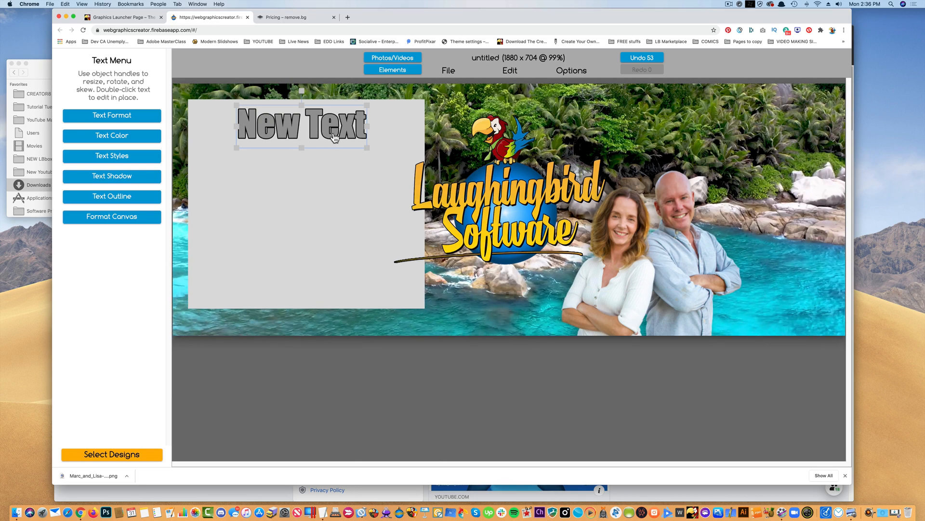
click(122, 117)
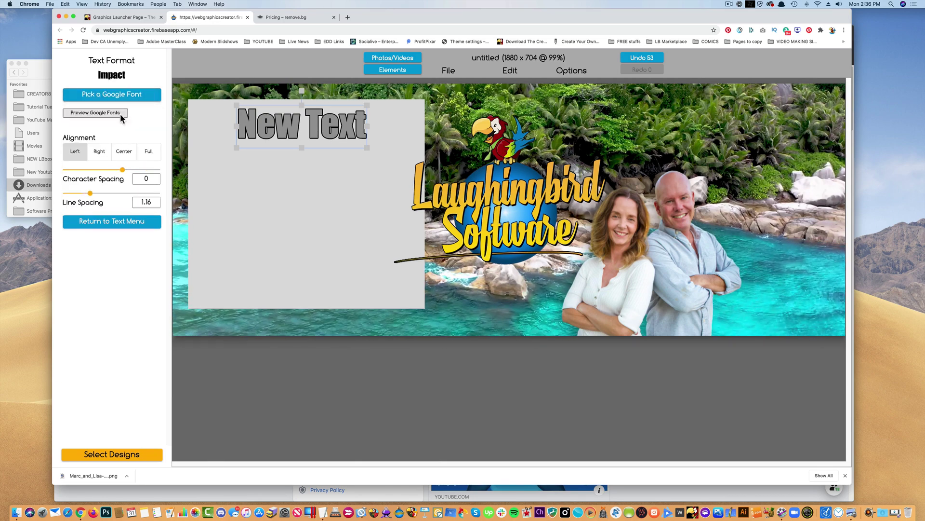
click(102, 97)
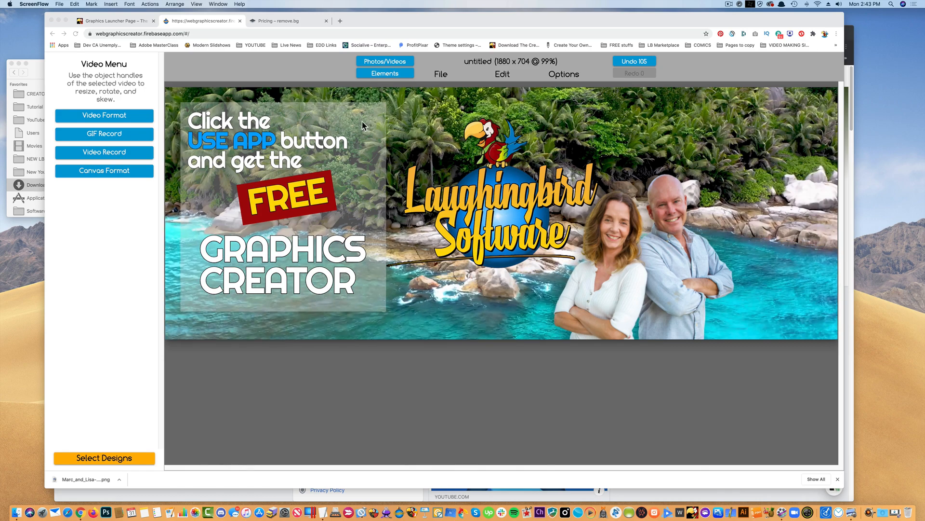
mouse_move(366, 20)
mouse_down()
mouse_move(400, 235)
mouse_move(394, 260)
mouse_up()
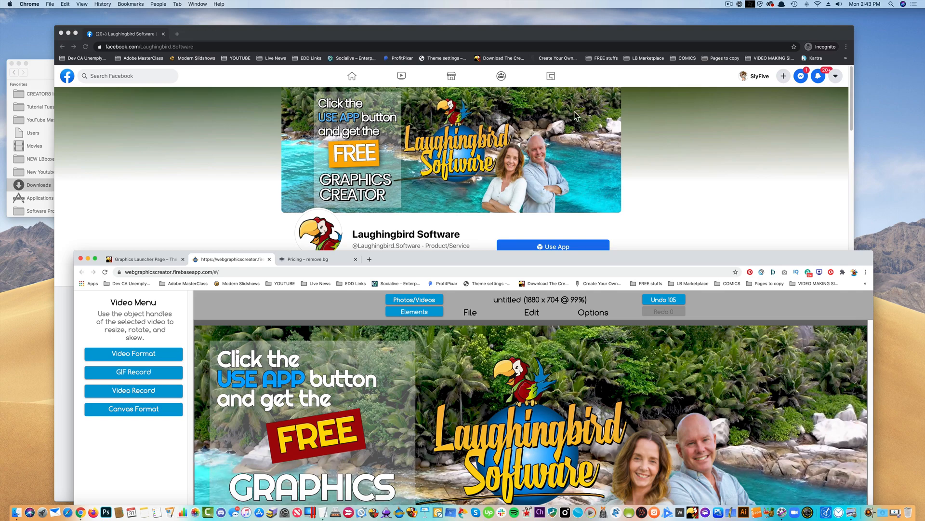
Step: Download the finished cover as a PNG image named Facebook
drag(473, 260, 453, 70)
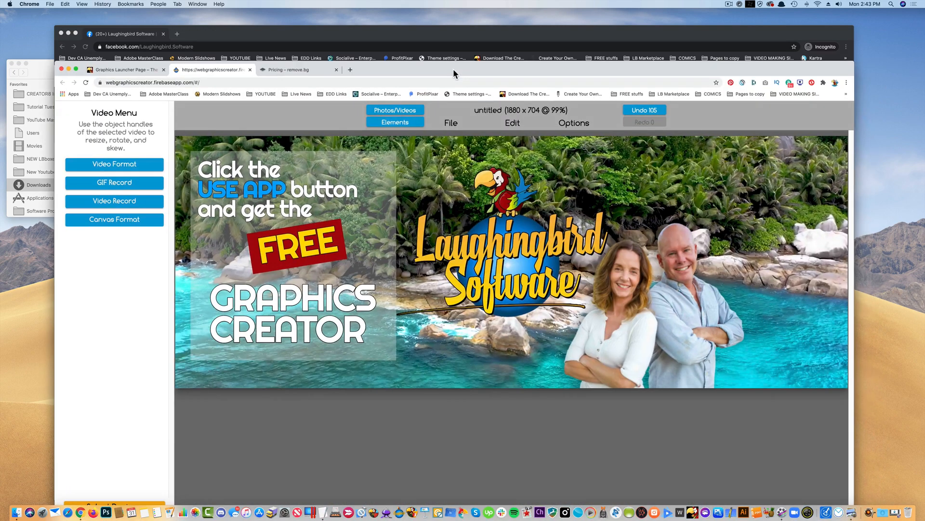
click(453, 125)
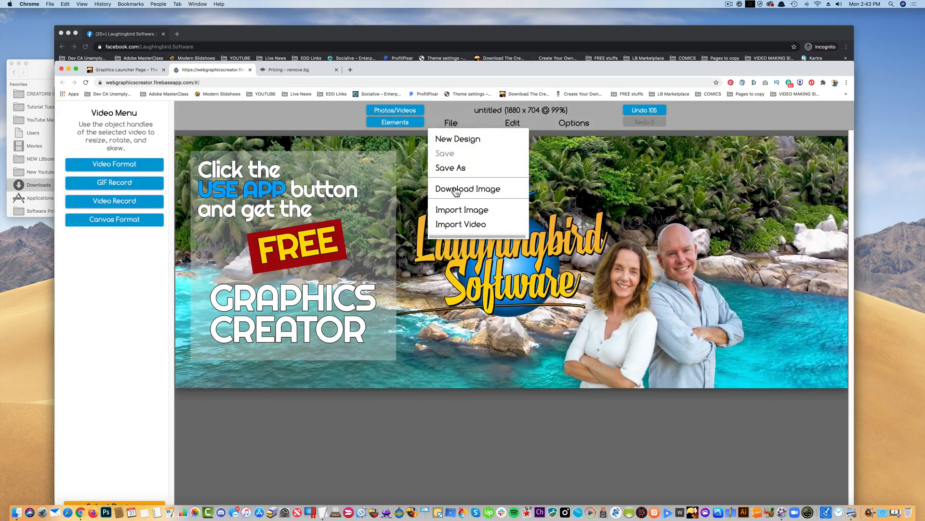
click(455, 187)
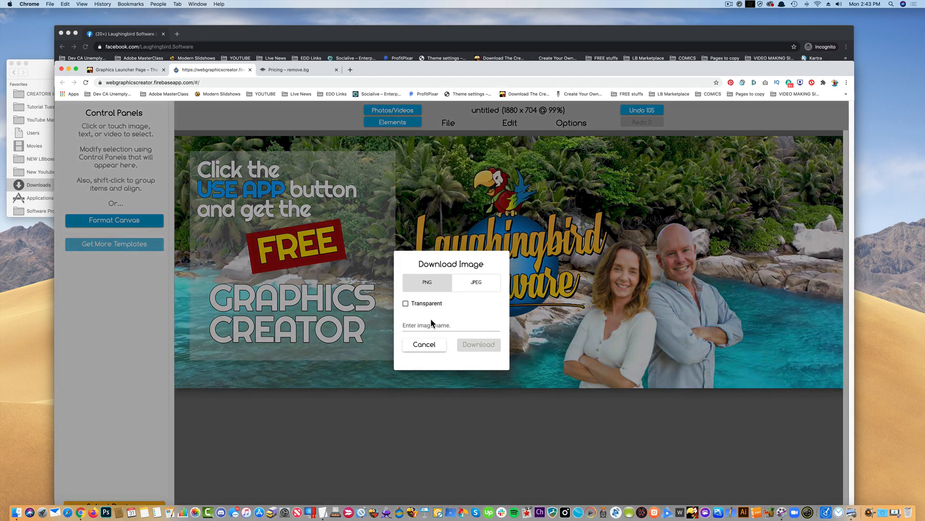
click(432, 346)
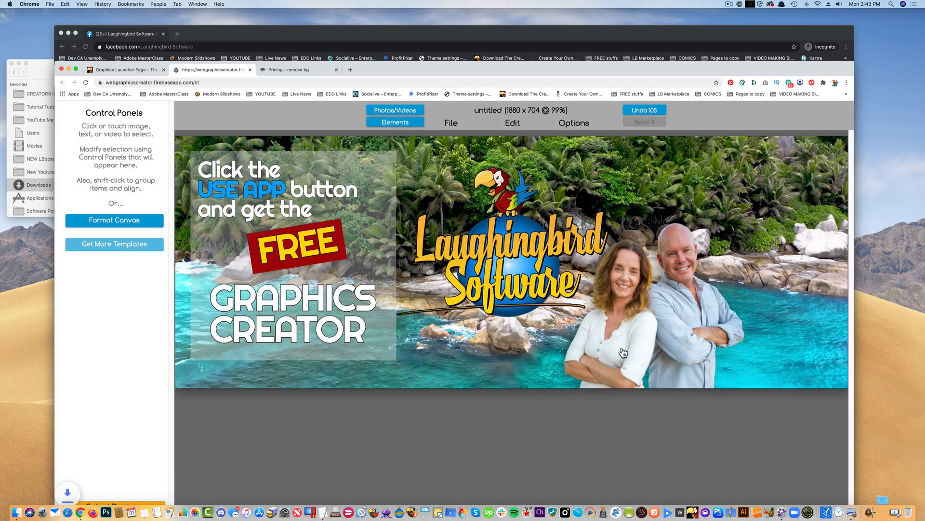
drag(607, 67, 615, 24)
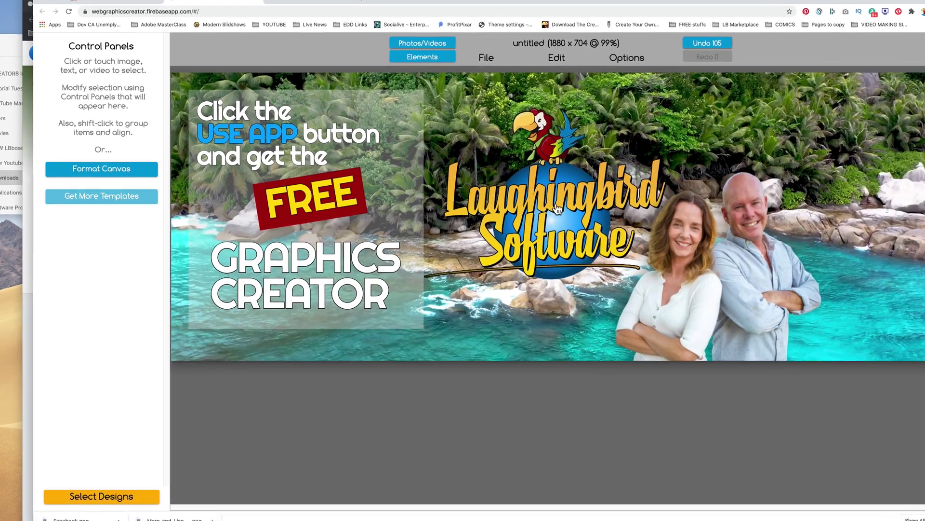
Step: Select the logo, promo text and background water video in turn, then bring up the canvas format settings
click(556, 210)
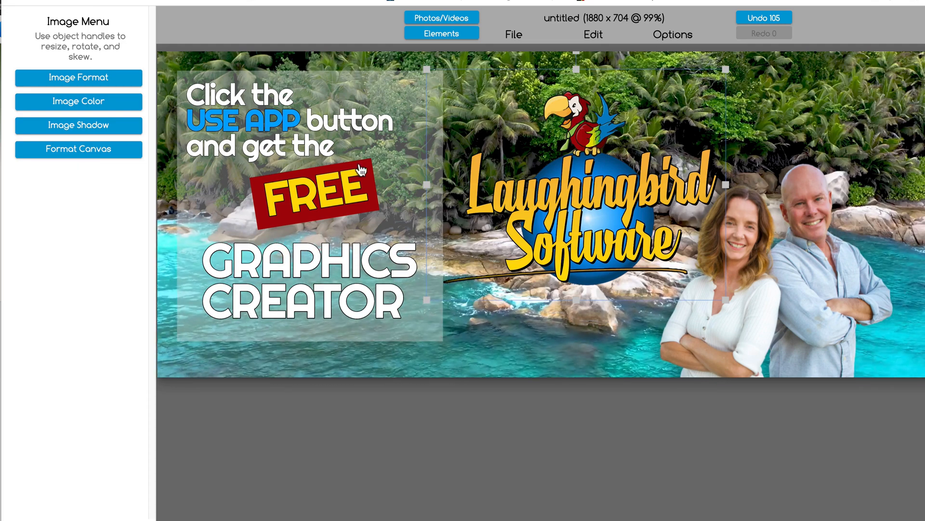
click(297, 147)
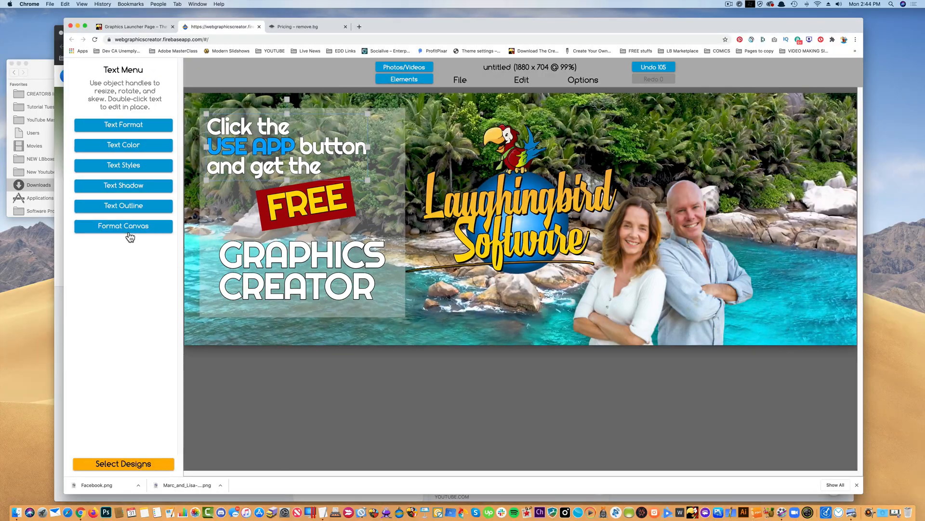
click(783, 266)
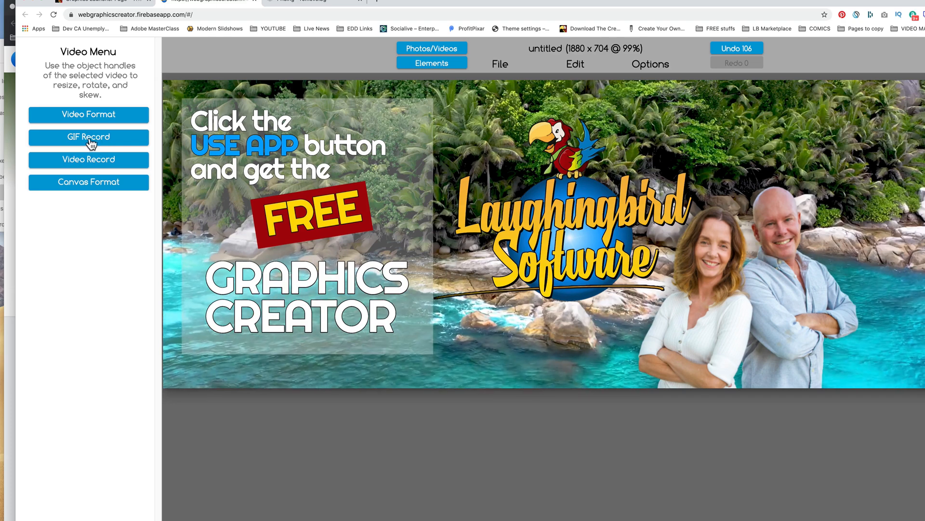
click(99, 161)
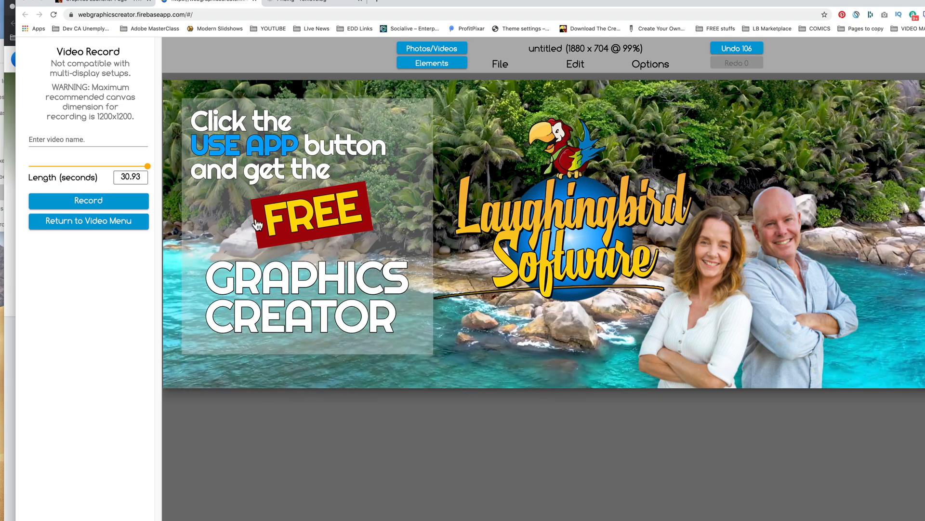
click(501, 65)
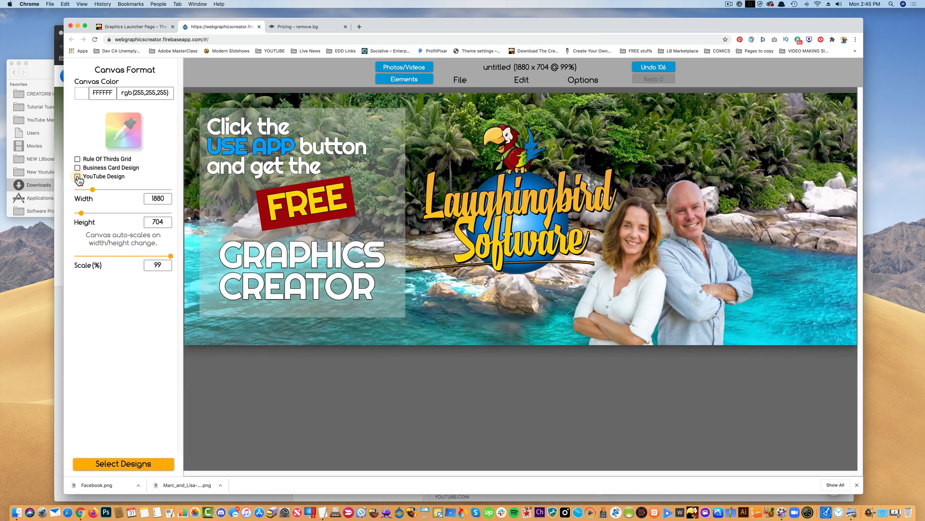
Step: Switch the canvas to the 2560×1440 YouTube design and stretch the island video to fill it
click(78, 178)
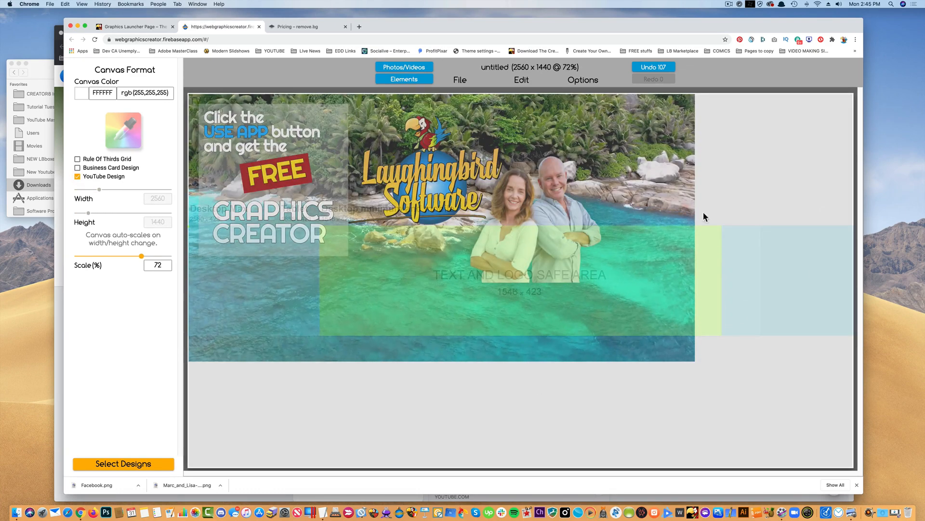
click(651, 318)
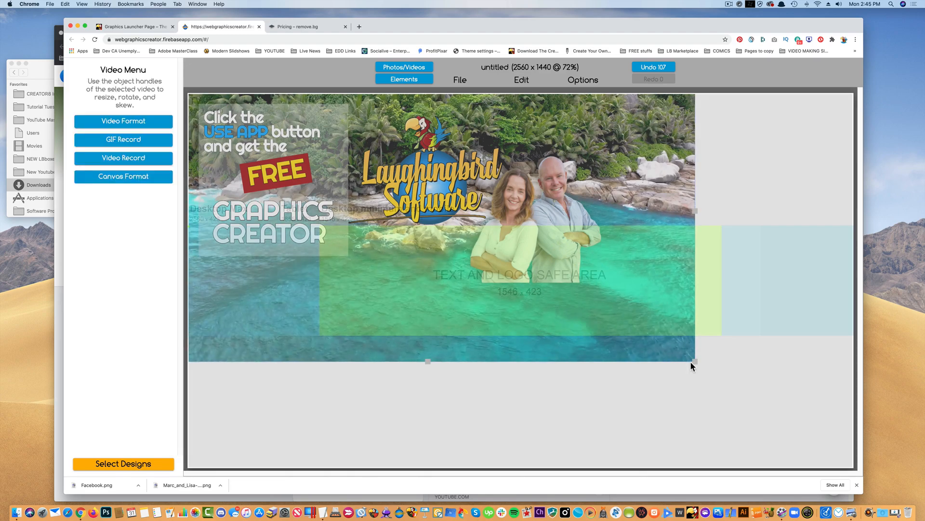
drag(697, 362, 853, 463)
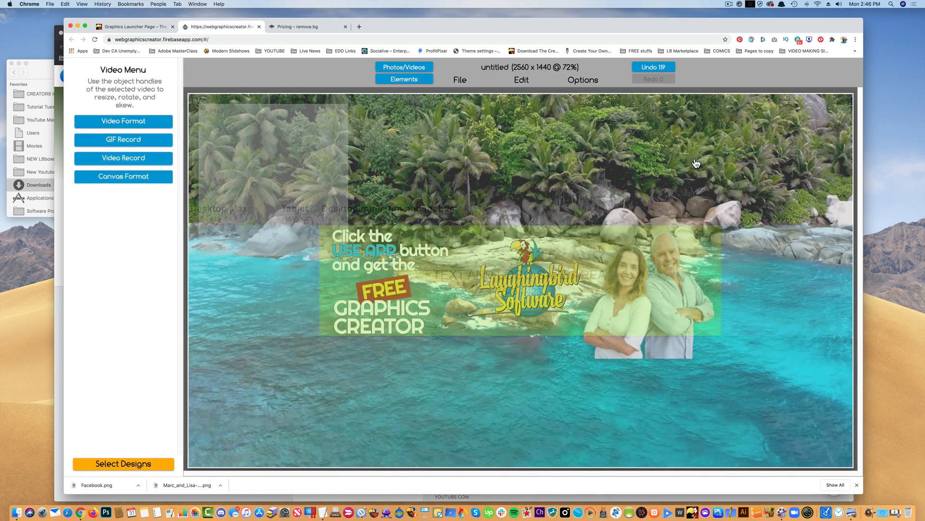
Step: Hide the YouTube safe-area guides and move the translucent panel behind the promo text
click(124, 176)
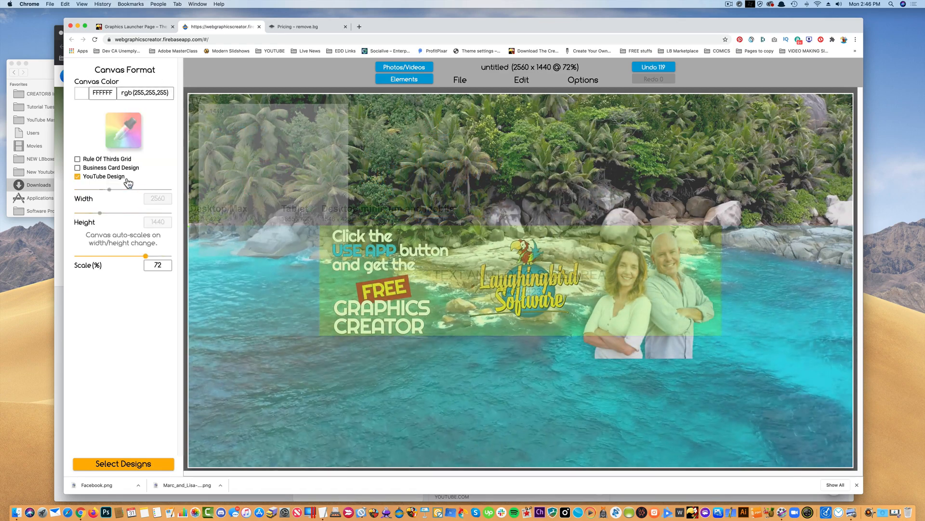
click(77, 178)
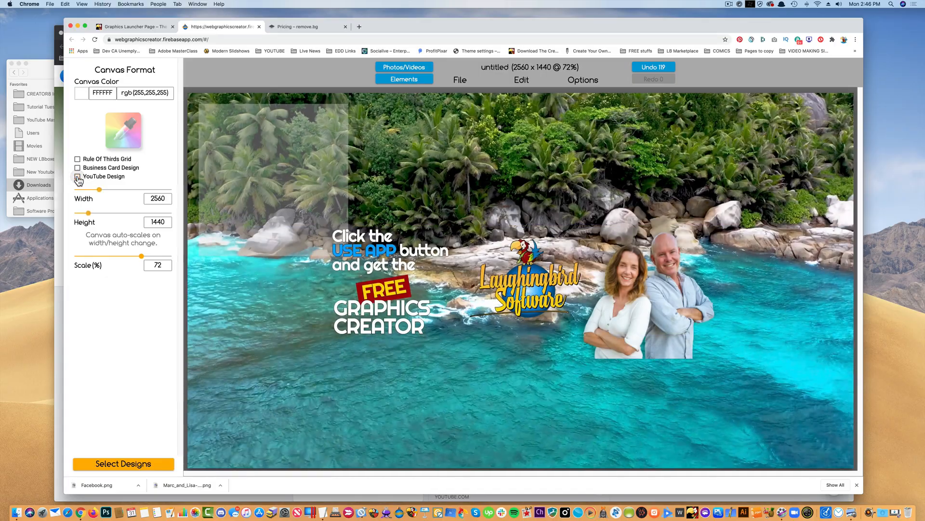
mouse_move(272, 190)
mouse_down()
mouse_move(393, 304)
mouse_move(391, 318)
mouse_up()
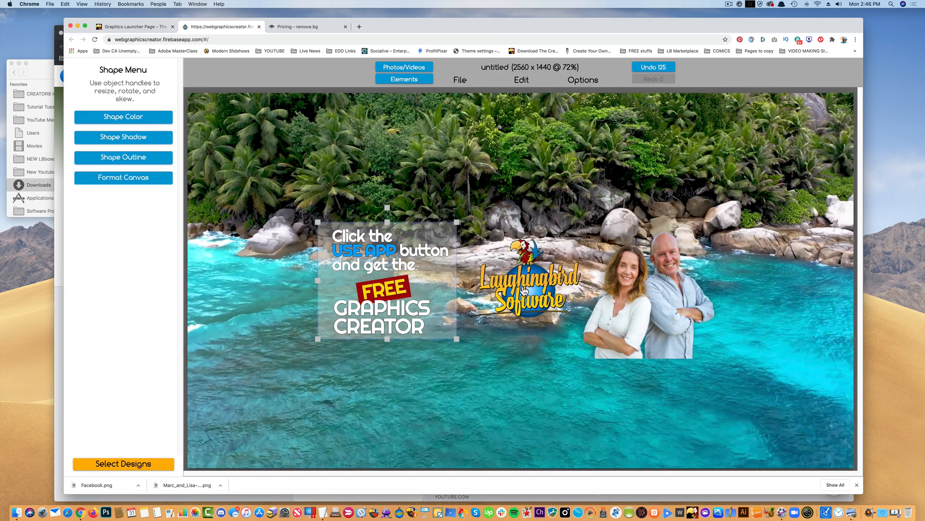
click(126, 178)
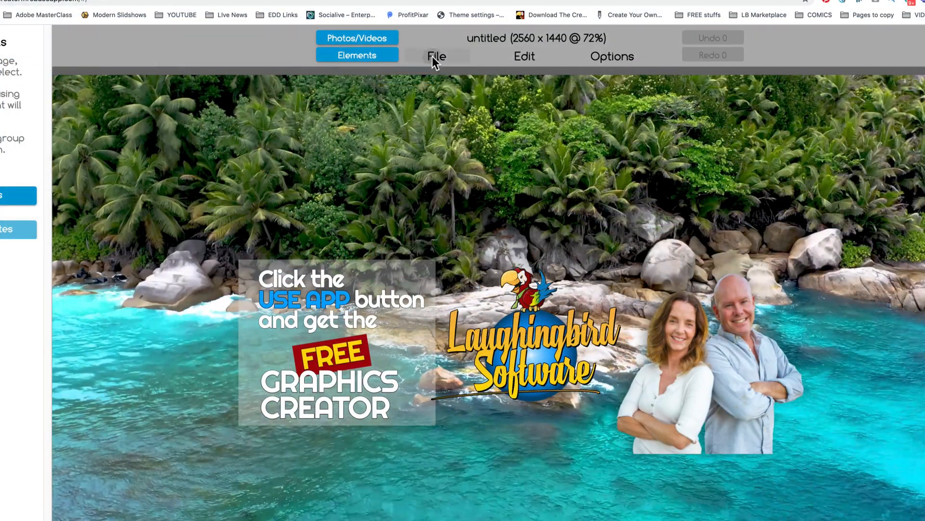
Step: Download the 2560×1440 banner as a PNG named YouTube Banner
click(434, 58)
click(453, 150)
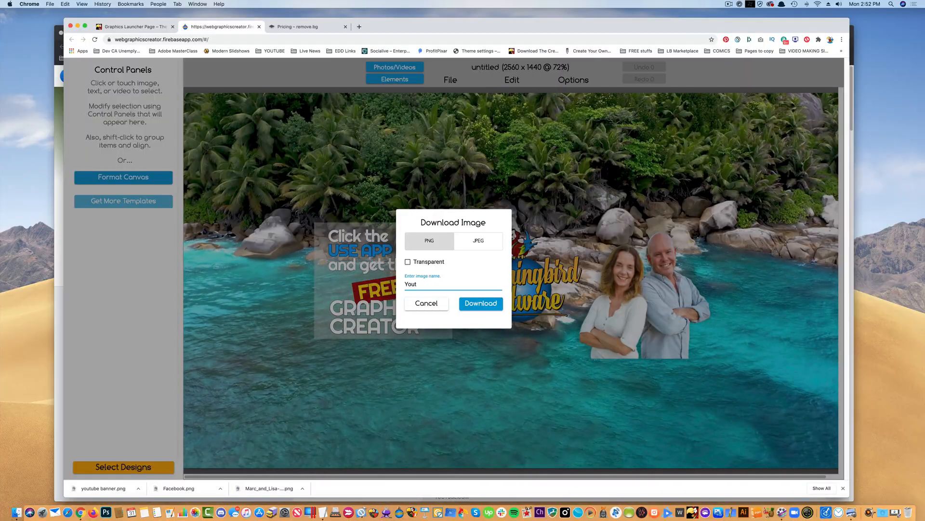
click(486, 304)
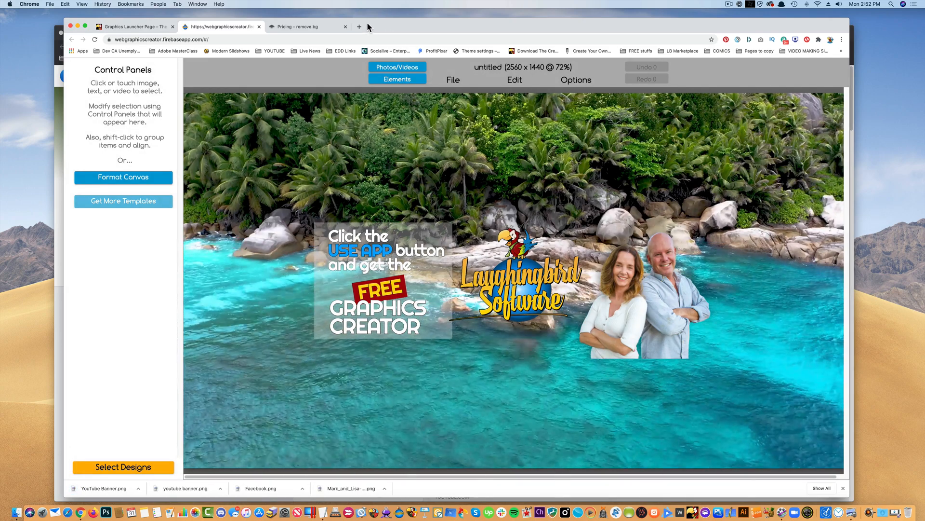
Step: Open a new browser tab and load youtube.com from the address bar
click(359, 26)
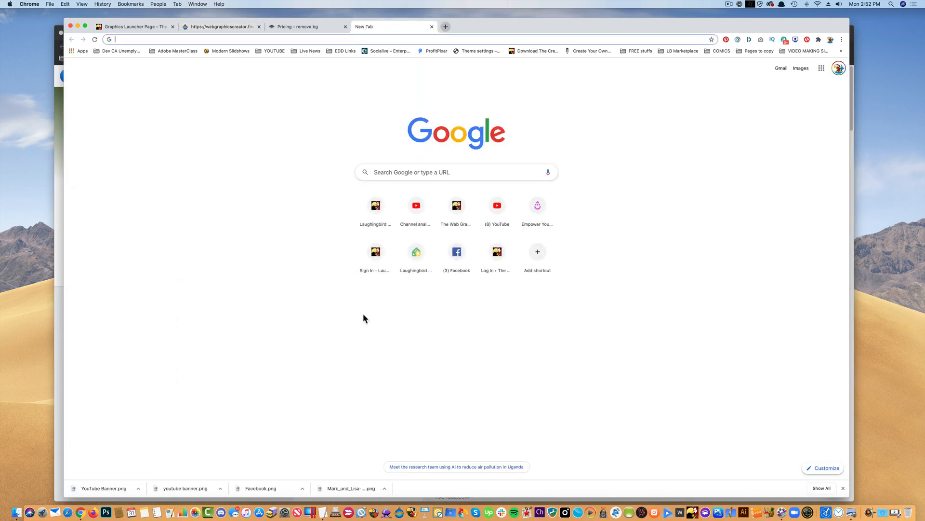
click(220, 26)
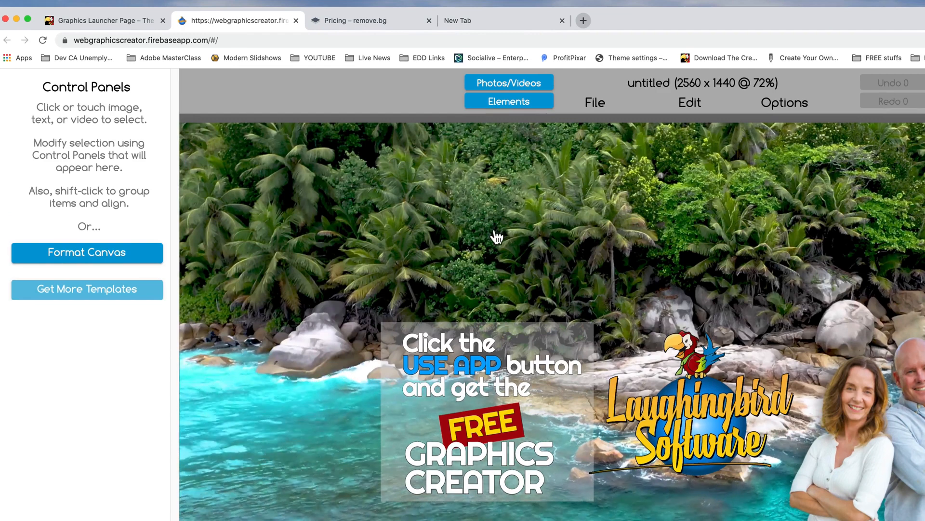
click(358, 20)
click(482, 21)
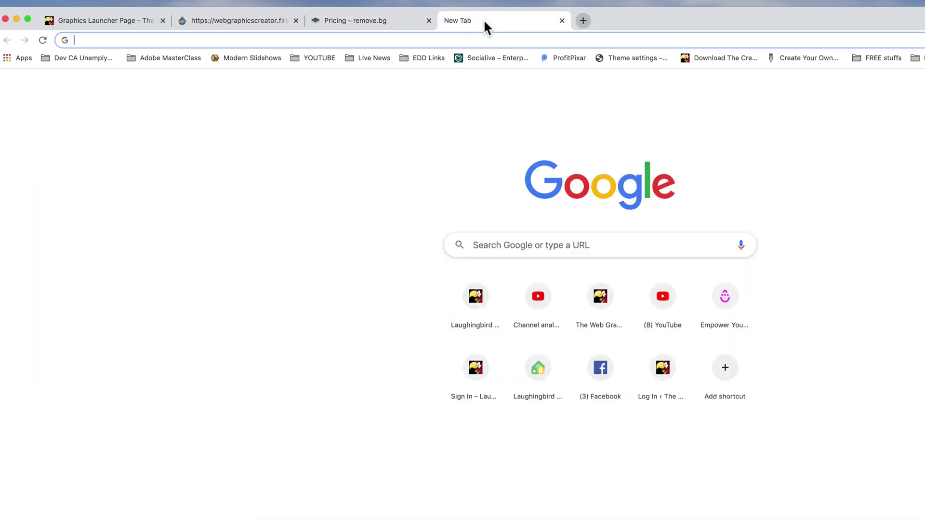
click(467, 40)
text(you)
key(Return)
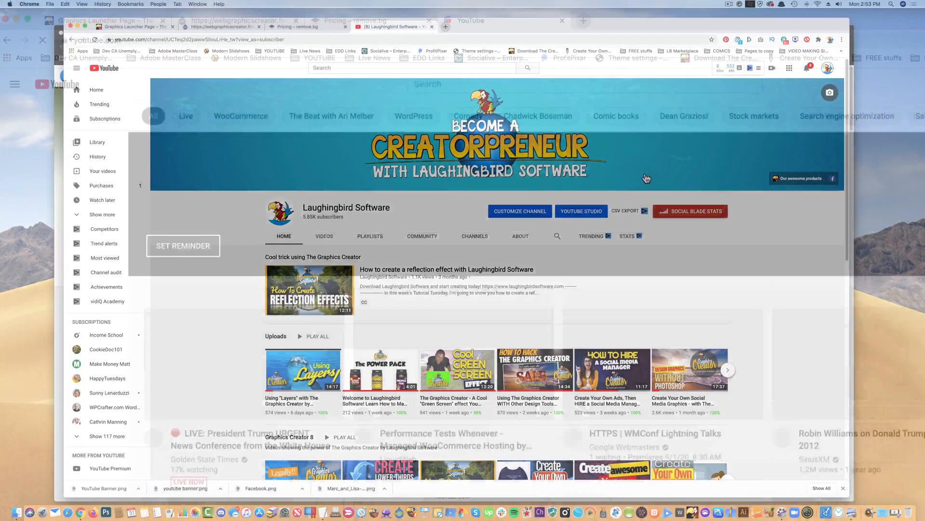
mouse_move(498, 134)
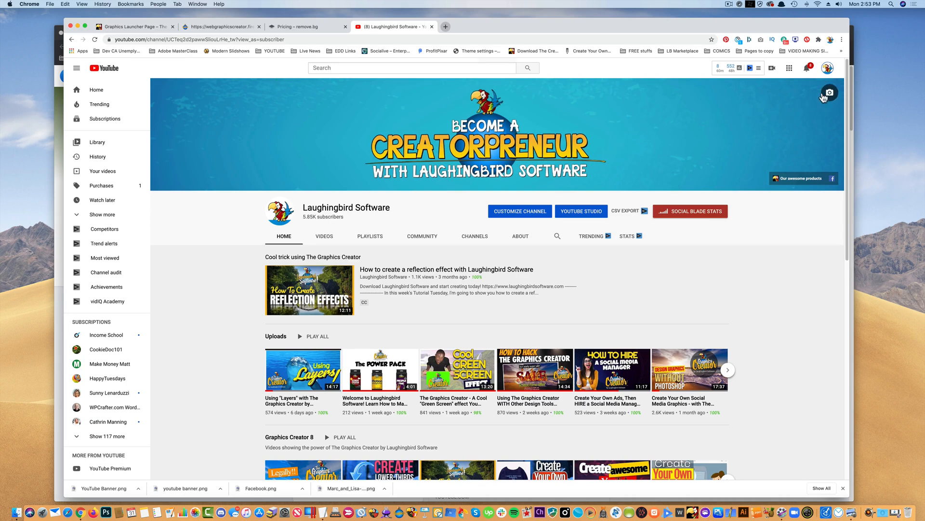
Step: Replace the channel art with YouTube Banner.png chosen from the Downloads folder
click(828, 94)
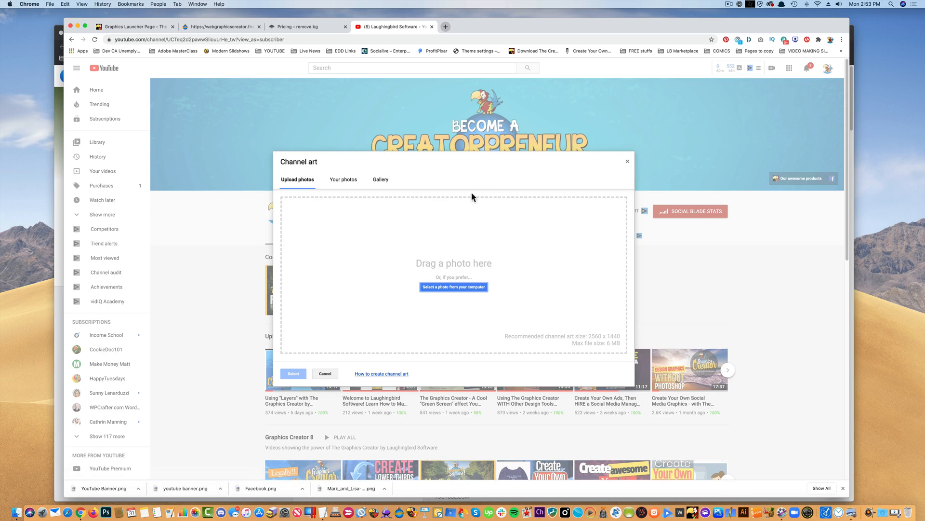
click(451, 290)
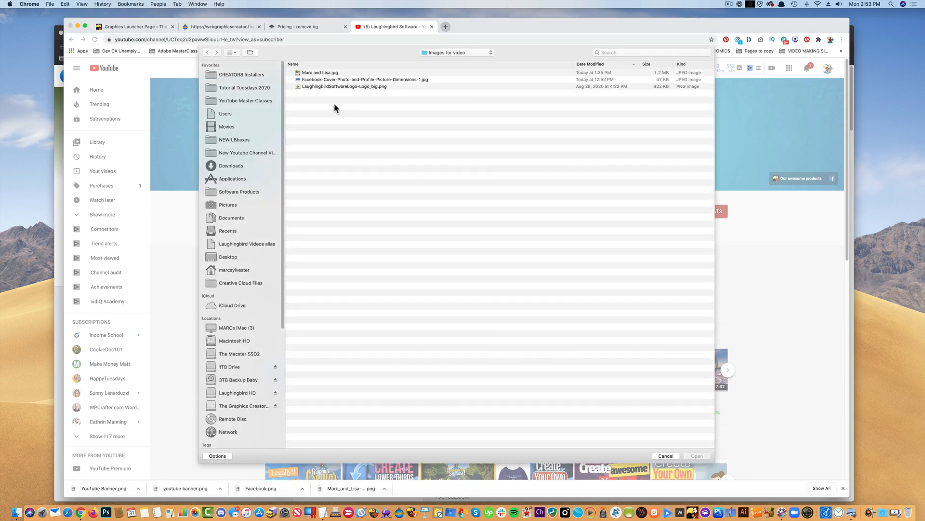
click(231, 166)
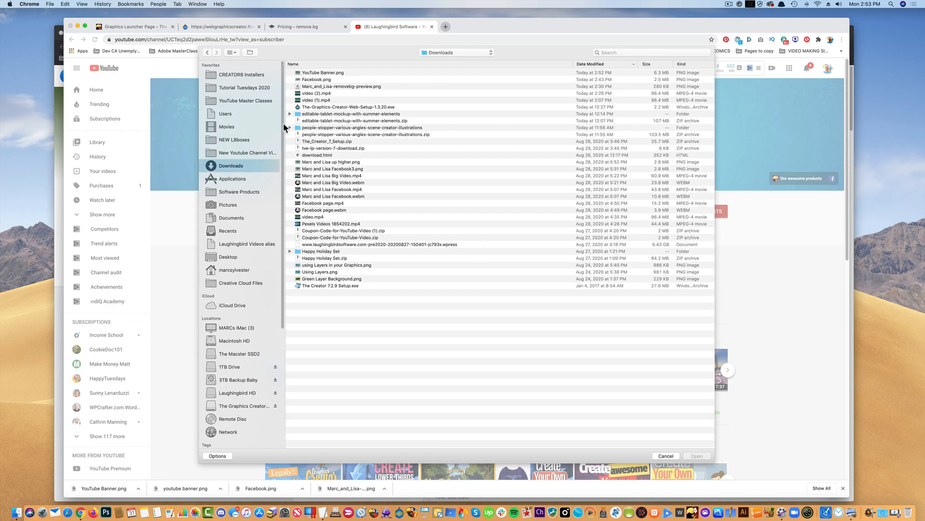
double_click(316, 73)
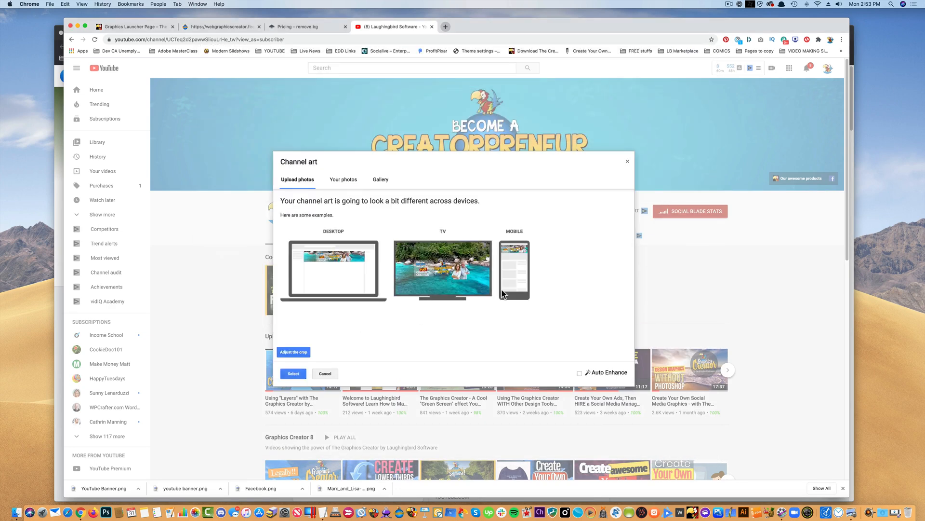
Step: Back in Web Graphics Creator, turn on the YouTube safe-area guides from canvas settings
click(221, 27)
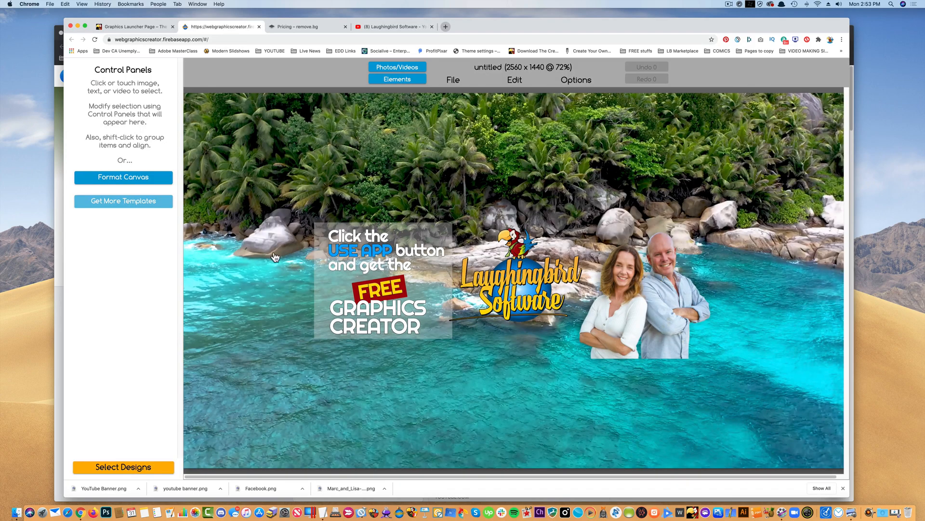
click(130, 178)
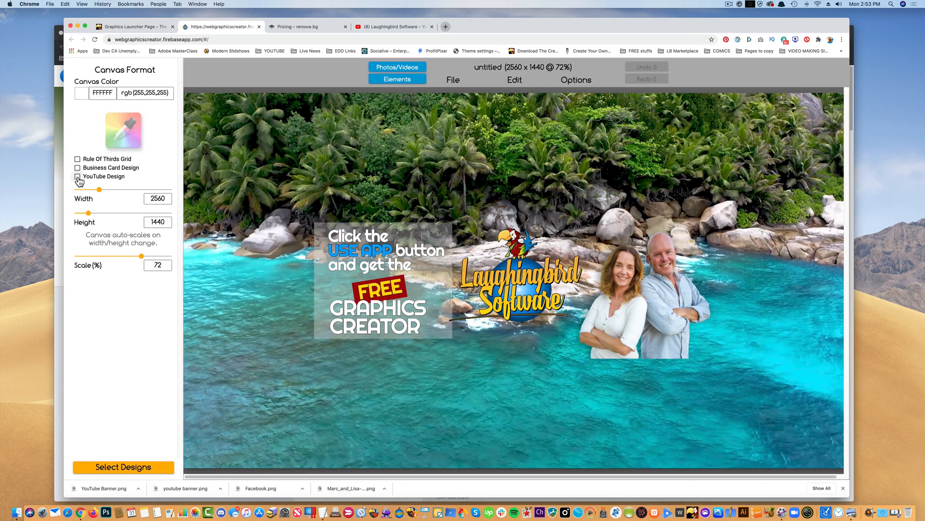
click(77, 177)
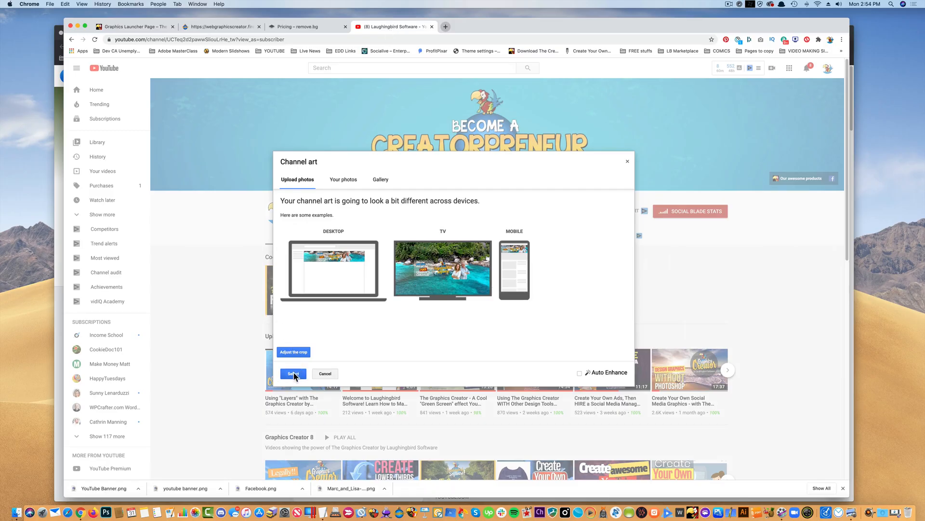
Step: Accept the new island banner on the channel and bring the Facebook page window forward
click(294, 373)
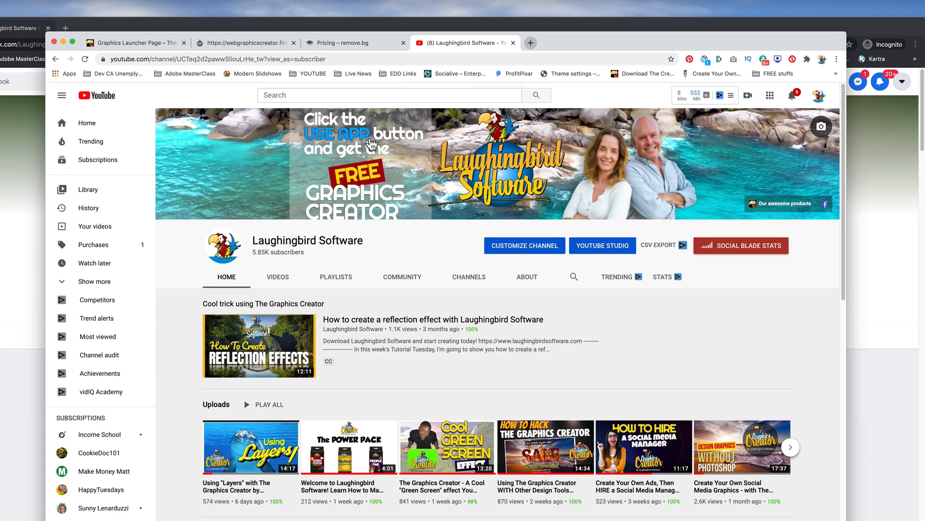
mouse_move(497, 163)
click(22, 98)
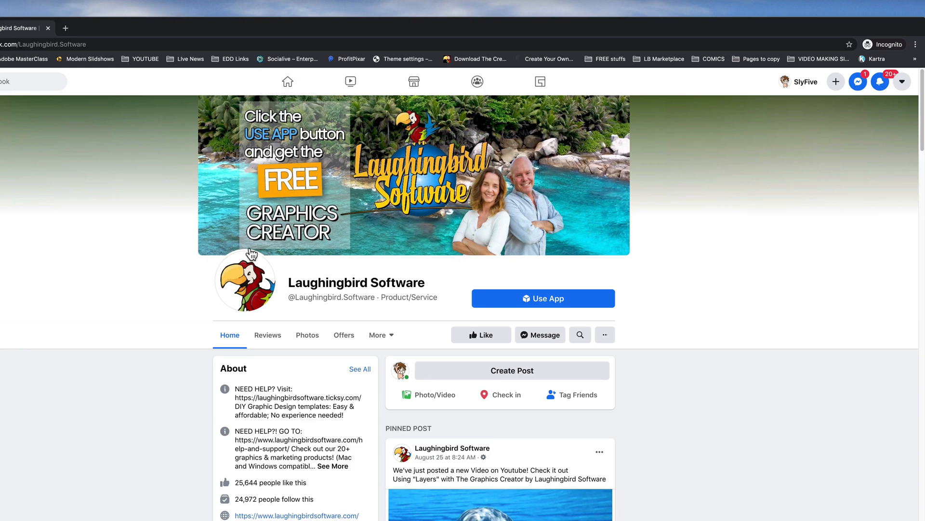
Step: Return to the graphics editor and enlarge the GRAPHICS CREATOR text to fill the panel
key(super+grave)
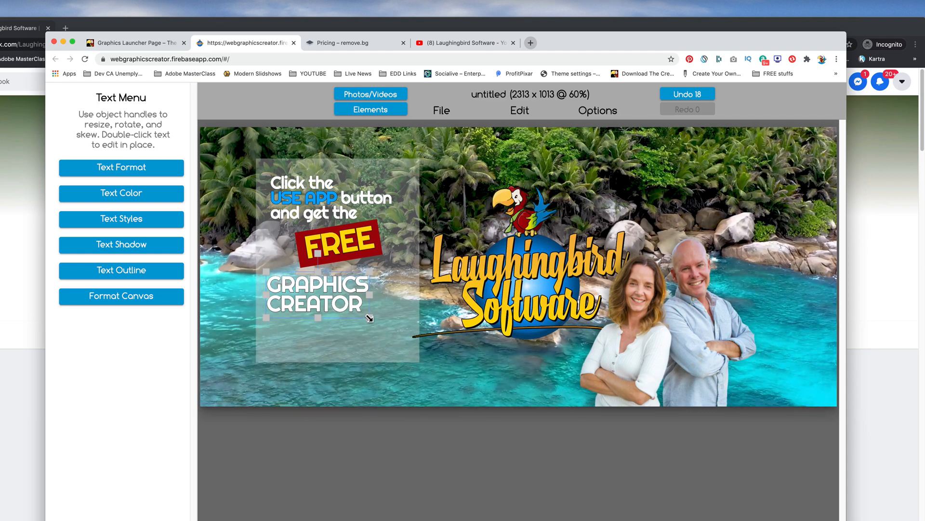
drag(369, 318, 404, 352)
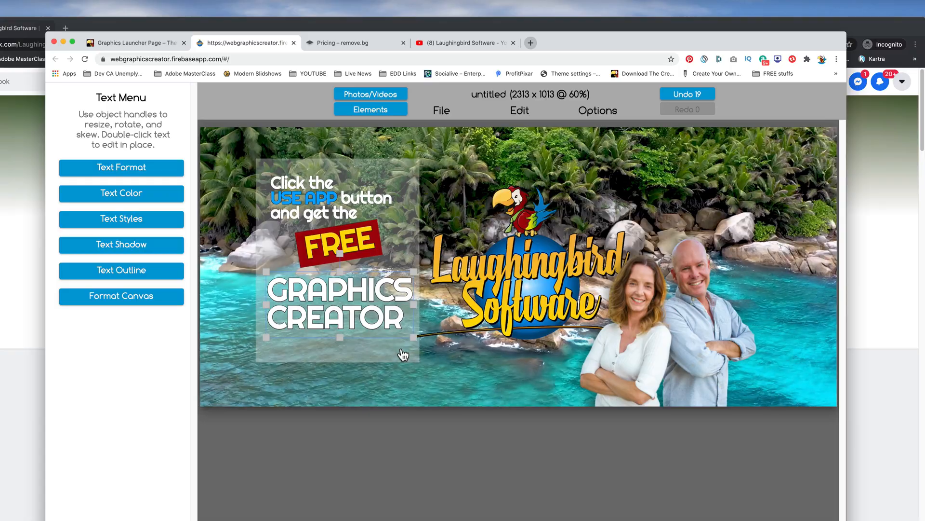